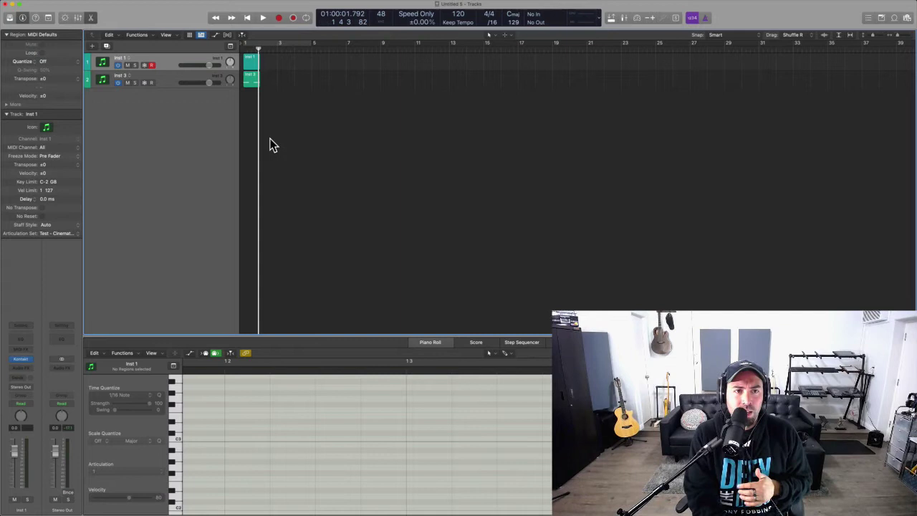
Step: Open Inst 3's Kontakt instrument, The Orchestra, and move its window up and right
click(172, 57)
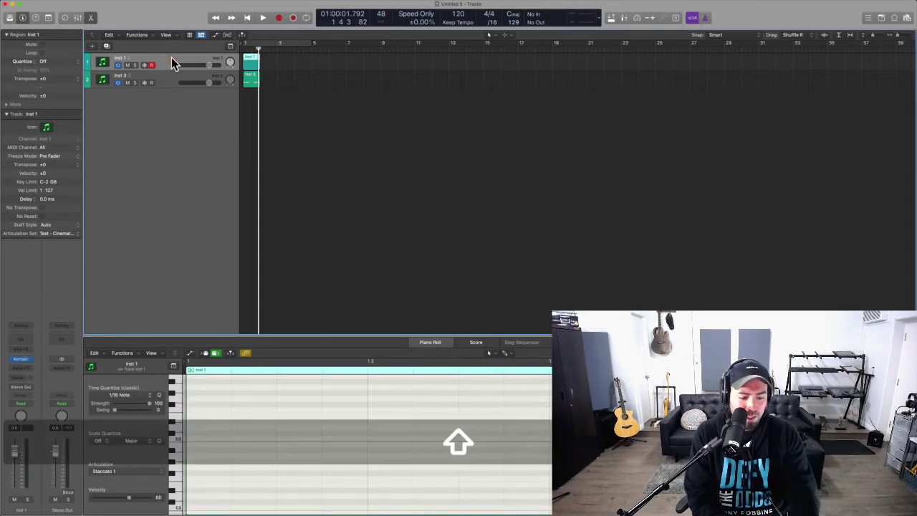
double_click(172, 58)
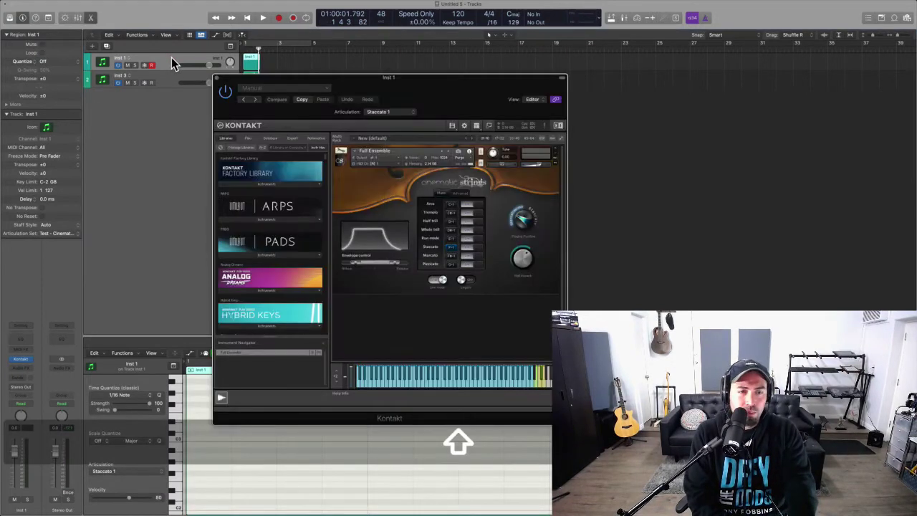
key(Down)
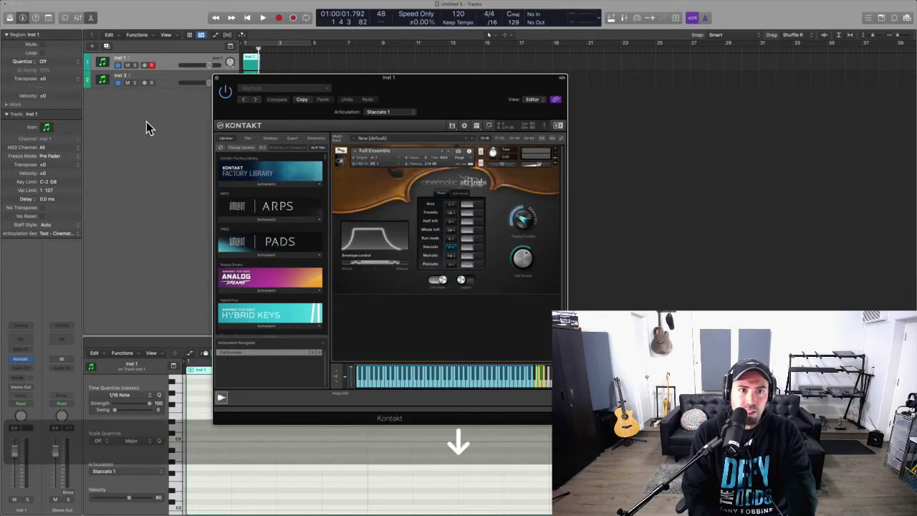
drag(410, 98, 535, 82)
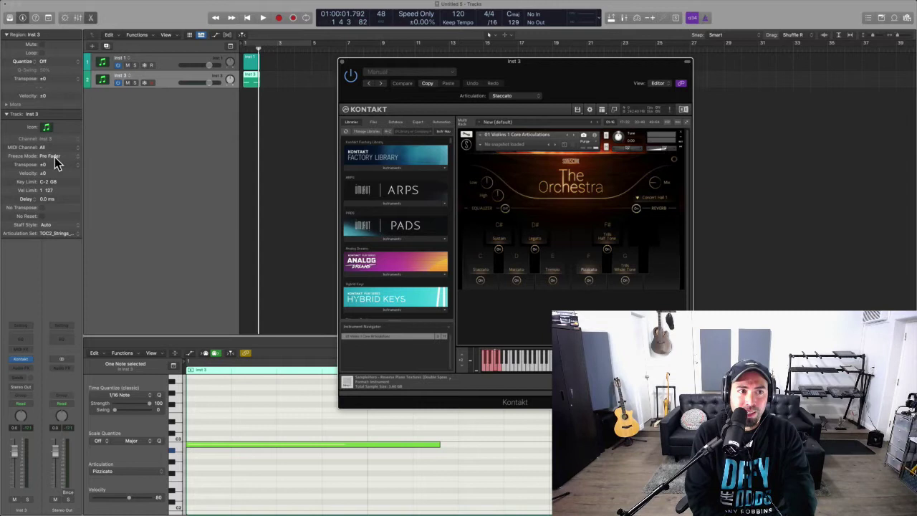
Step: Show Inst 3's Articulation Set list, pointing at The Orchestra Articulations
click(62, 234)
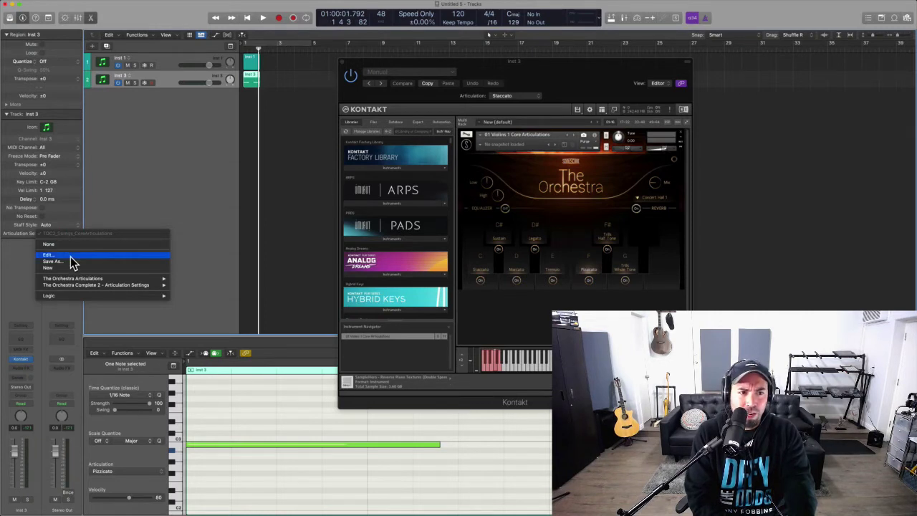
mouse_move(83, 281)
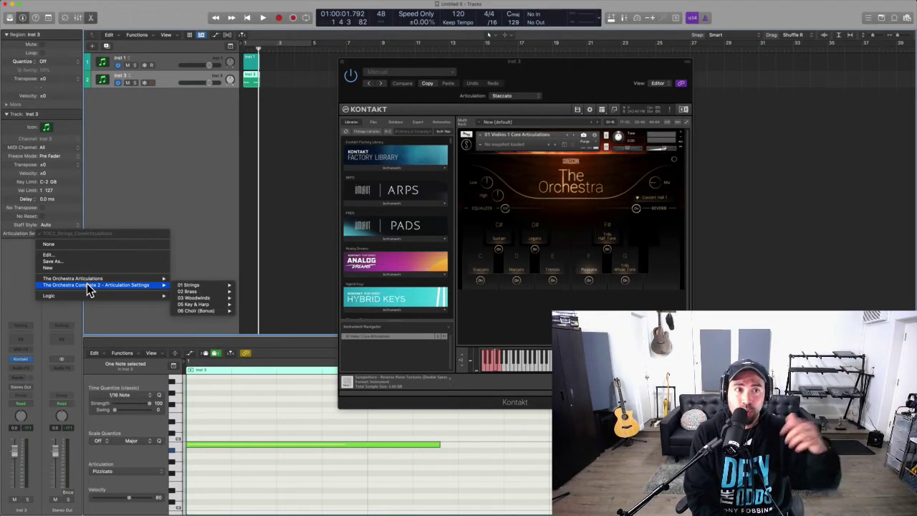
Step: Select the Articulation Settings folder in Finder and view its Get Info panel
click(198, 229)
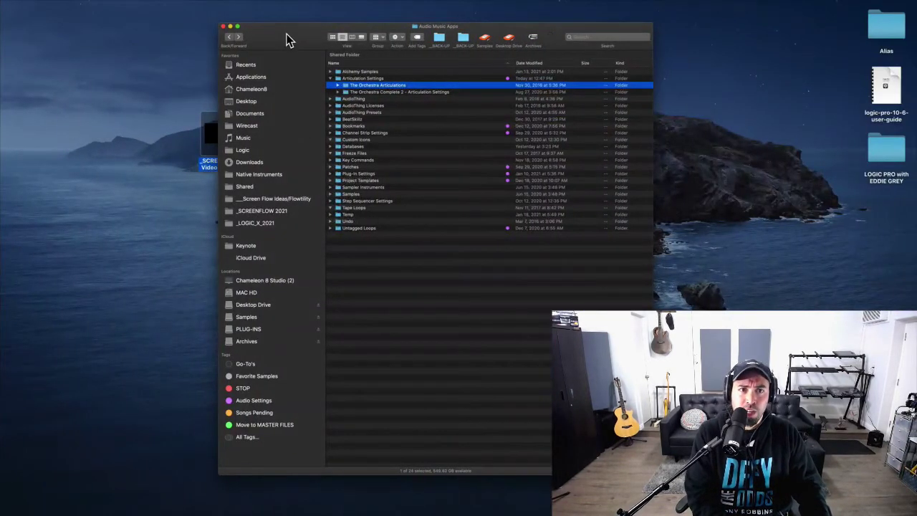
drag(288, 37, 256, 46)
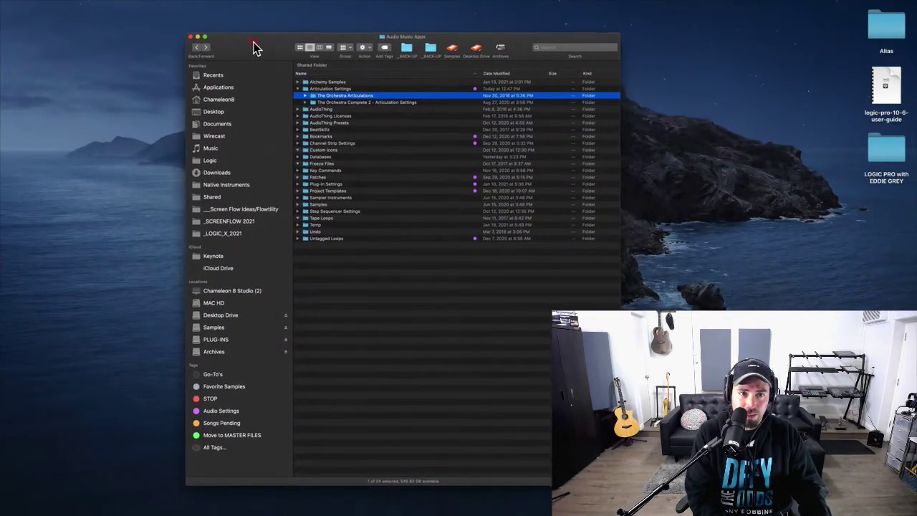
click(350, 89)
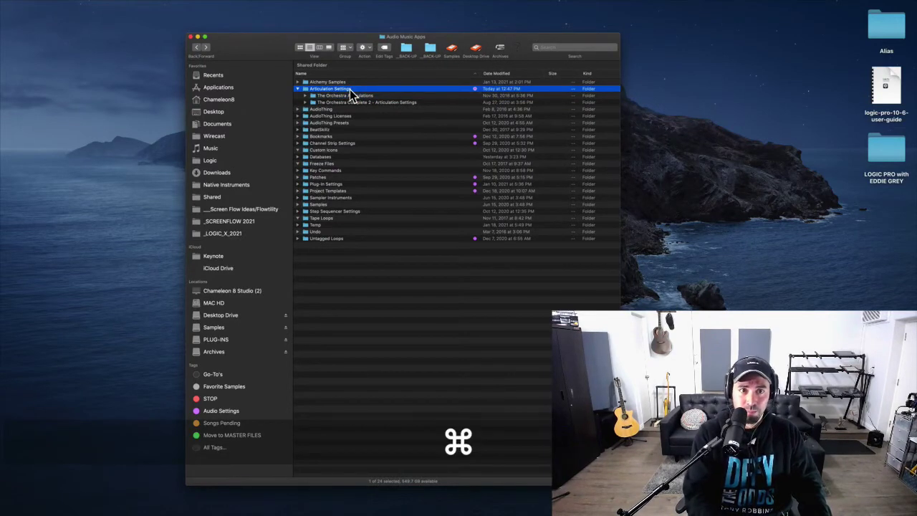
key(cmd+i)
drag(258, 48, 298, 33)
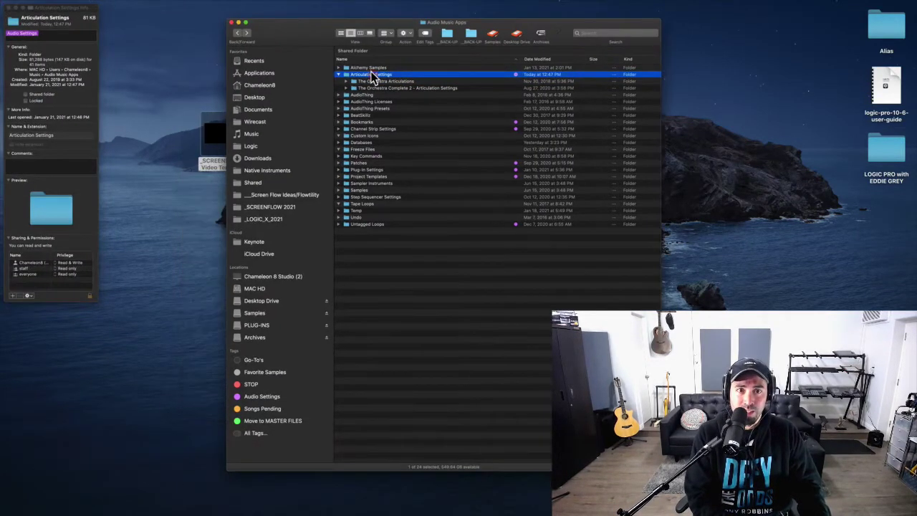
drag(86, 12, 131, 22)
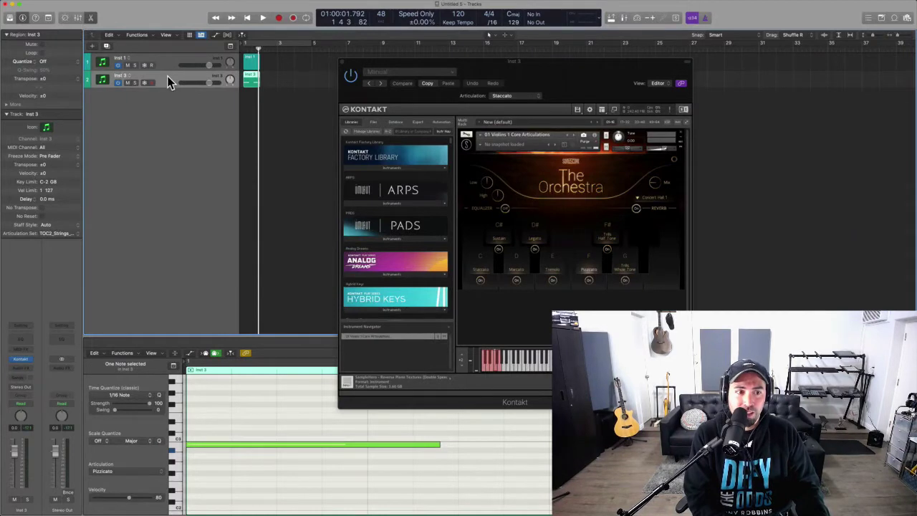
Step: Zoom out the piano roll so both Inst 3 notes are visible, with nothing selected
drag(510, 75, 520, 72)
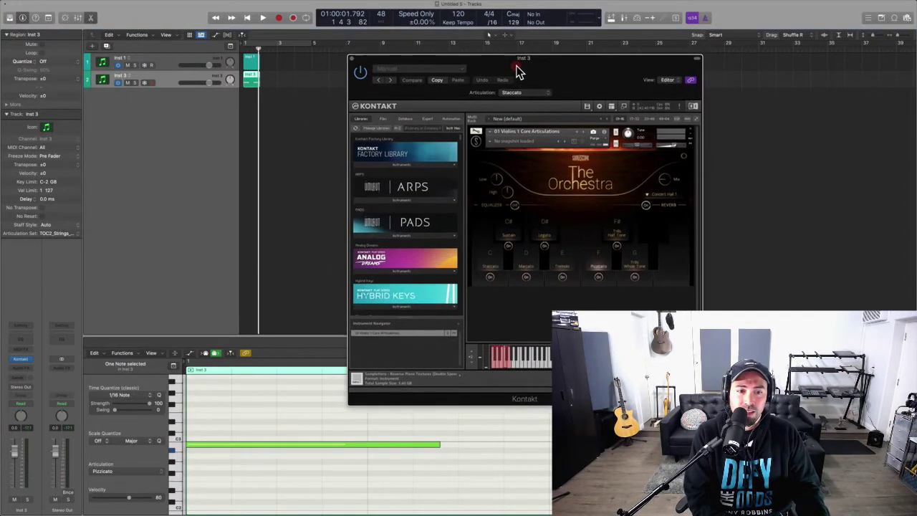
scroll(242, 491, down, 3)
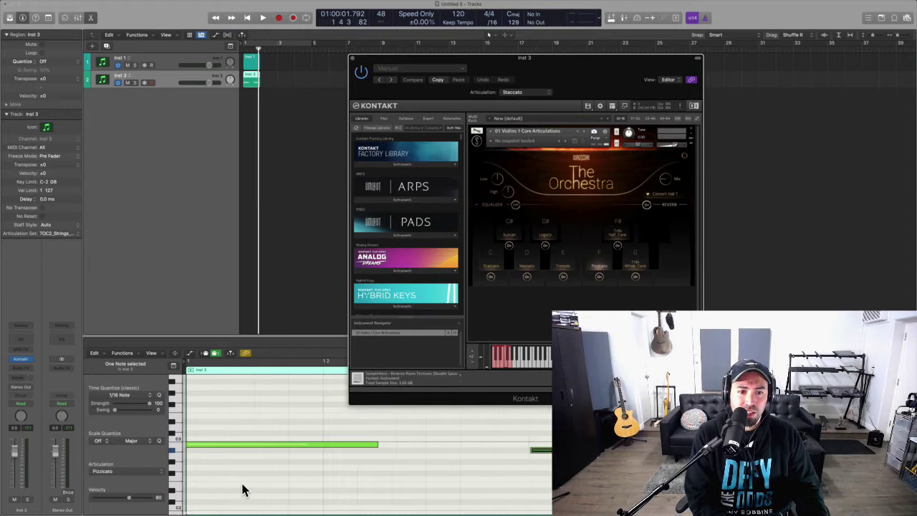
click(241, 486)
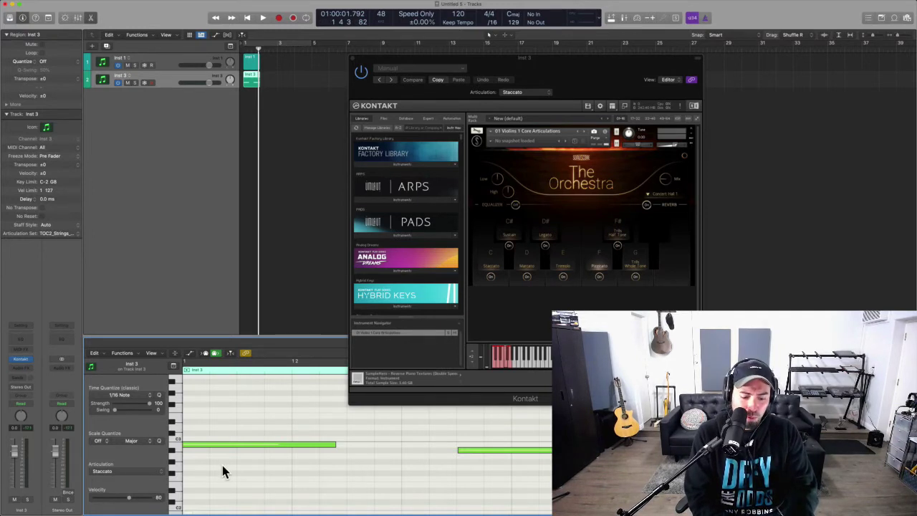
key(super)
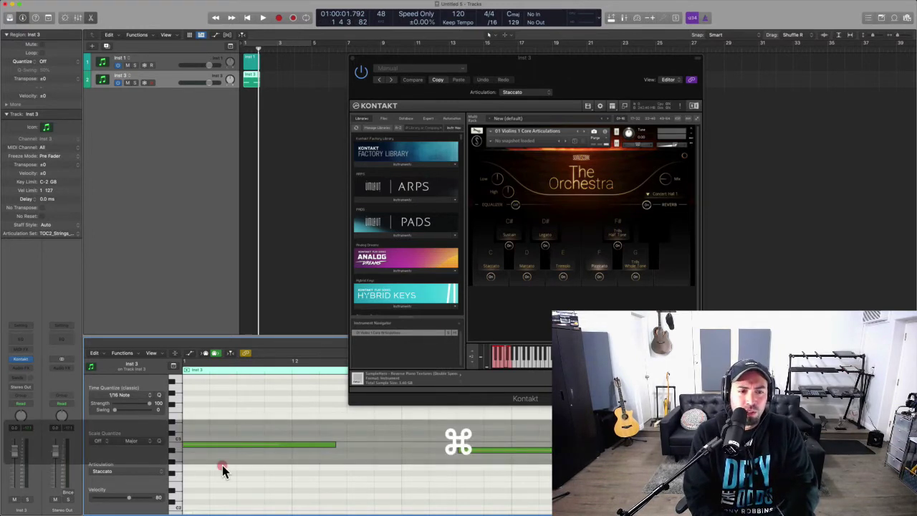
super+click(222, 469)
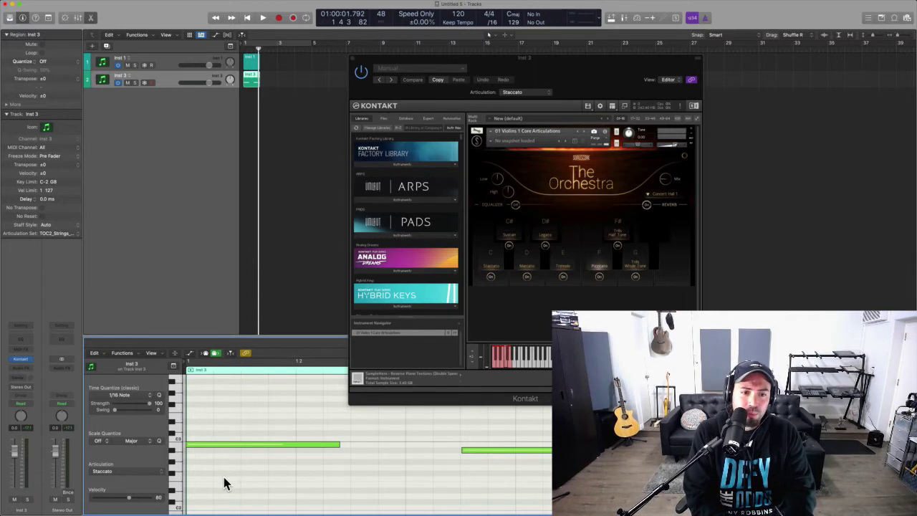
Step: Select the notes and inspect the second note's articulation in its context menu
click(225, 444)
drag(446, 475, 497, 441)
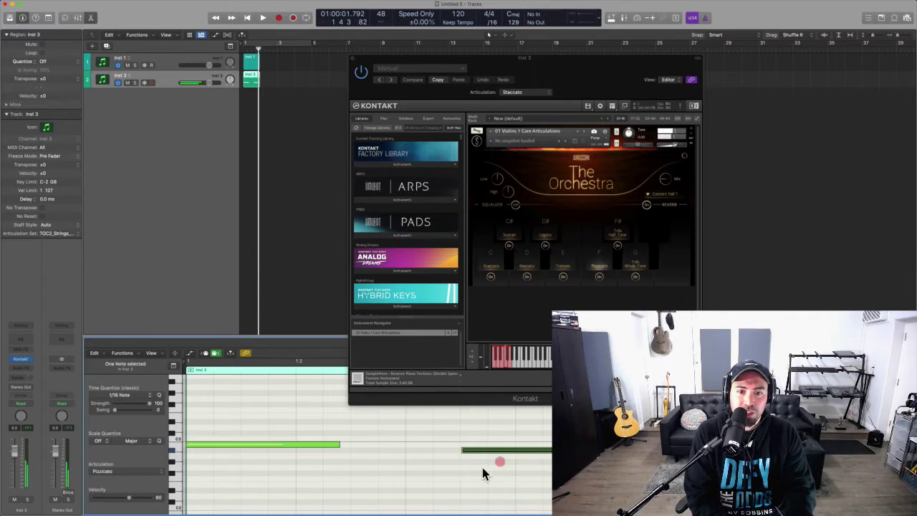
right_click(269, 450)
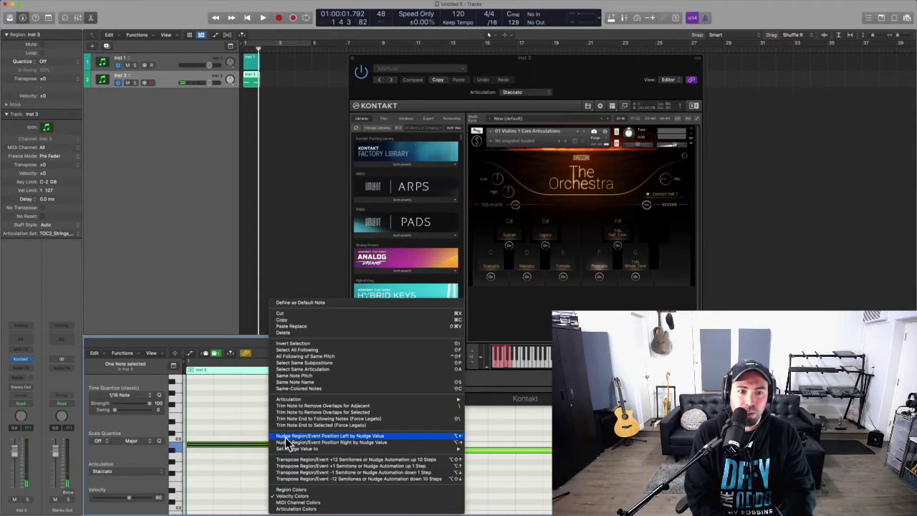
mouse_move(301, 399)
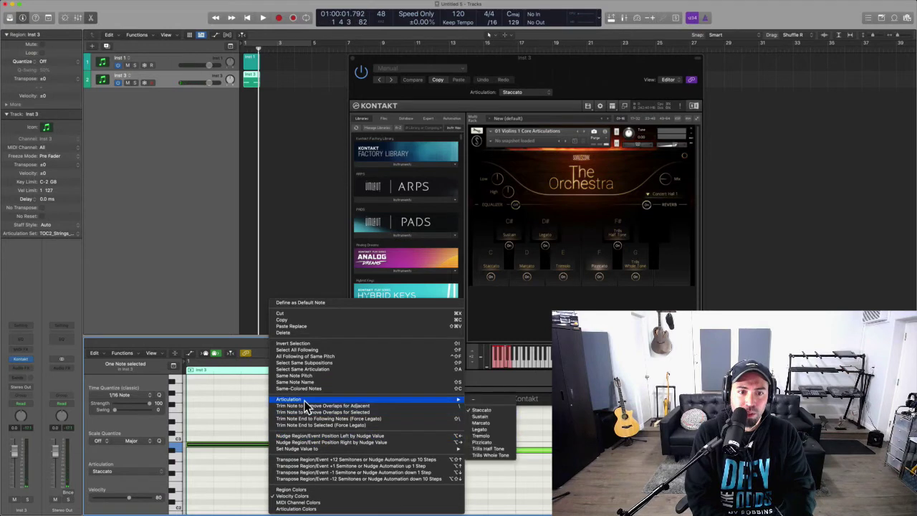
click(490, 416)
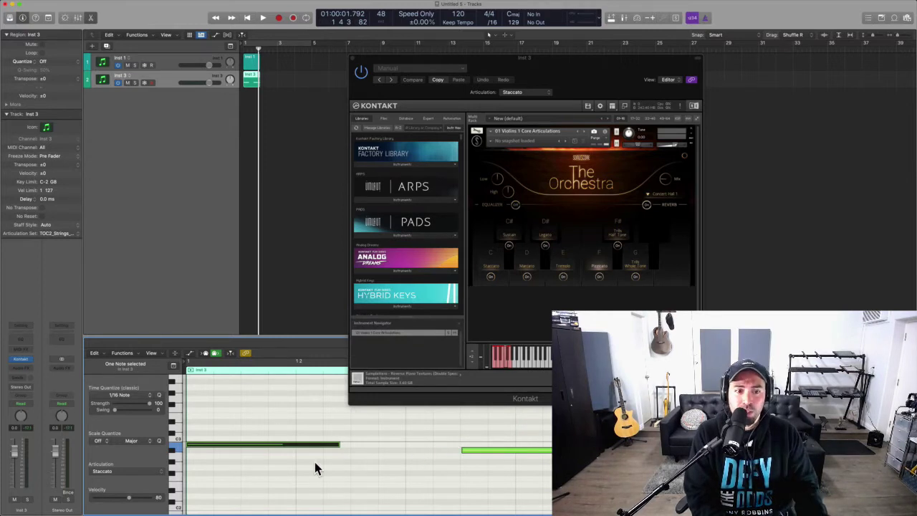
scroll(316, 463, down, 3)
Step: Audition the first note's Staccato, copy it down to E1, then undo the copy
click(232, 385)
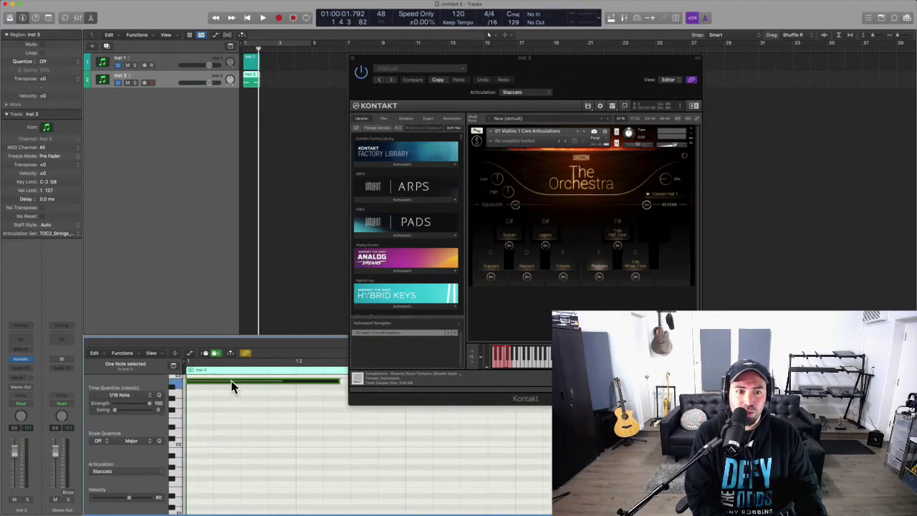
drag(231, 385, 228, 430)
key(super+z)
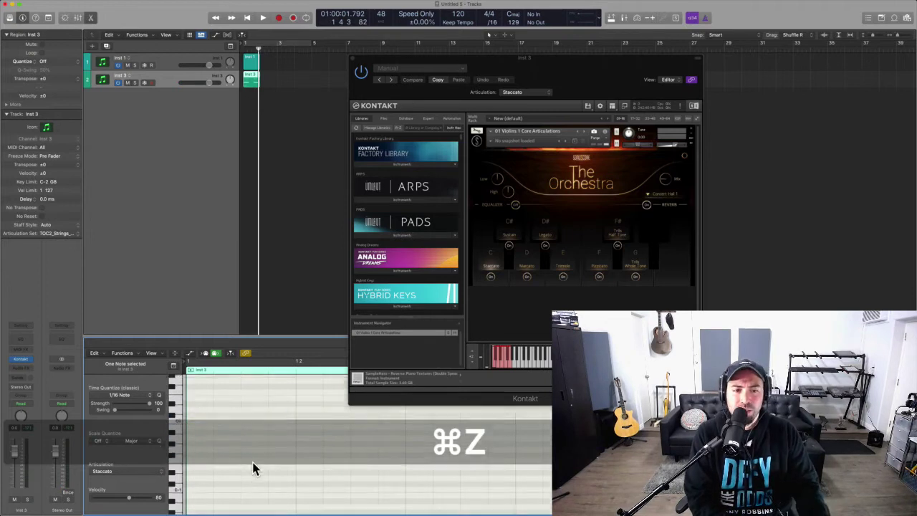
key(super+z)
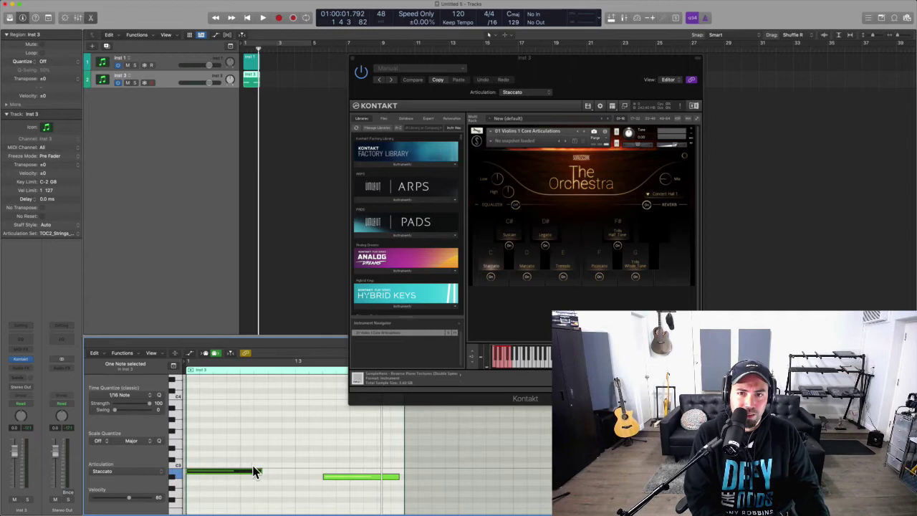
Step: Check the second and first notes' articulation menus without changing anything
mouse_move(253, 478)
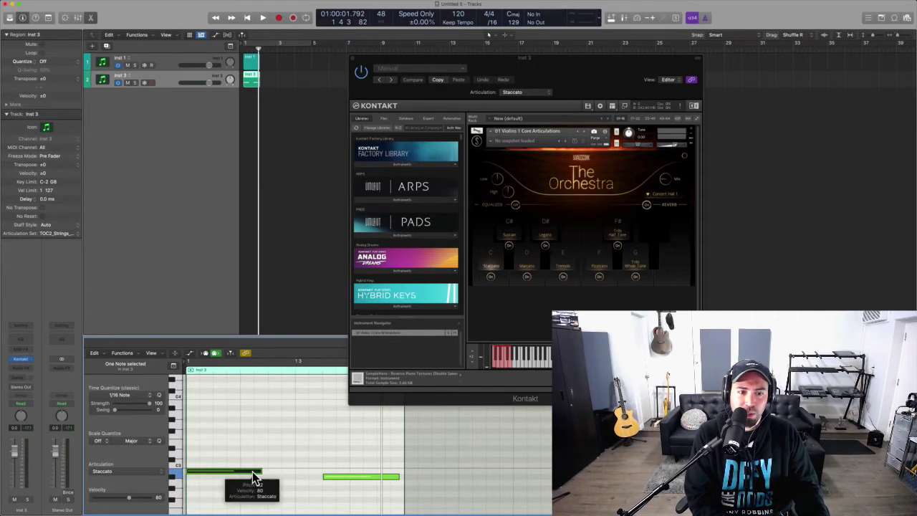
right_click(350, 483)
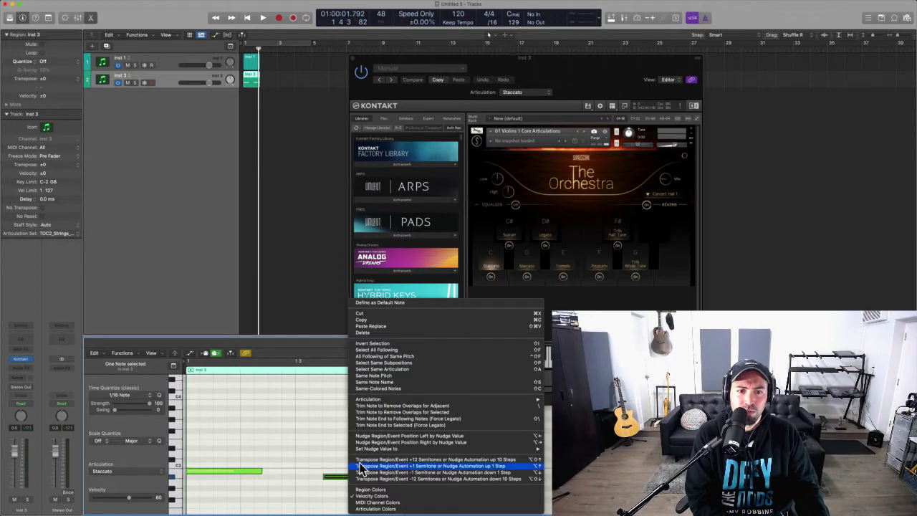
mouse_move(404, 400)
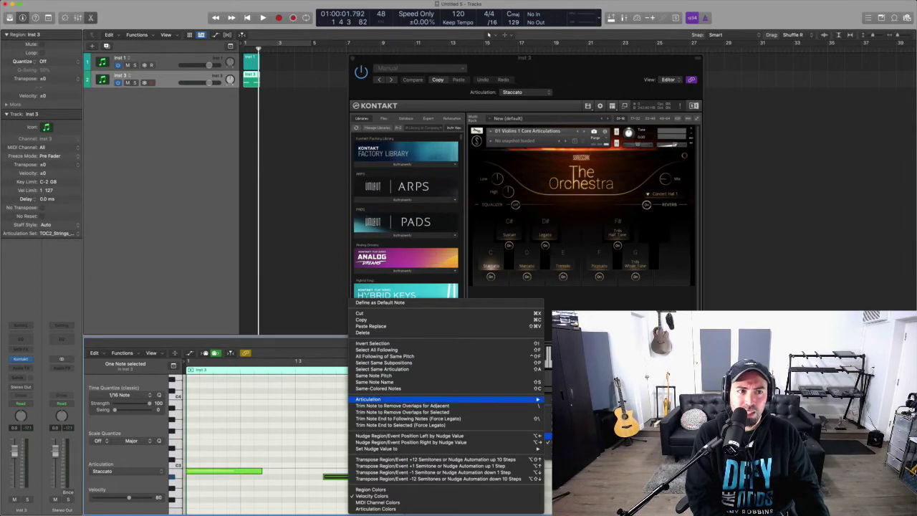
click(294, 468)
right_click(213, 471)
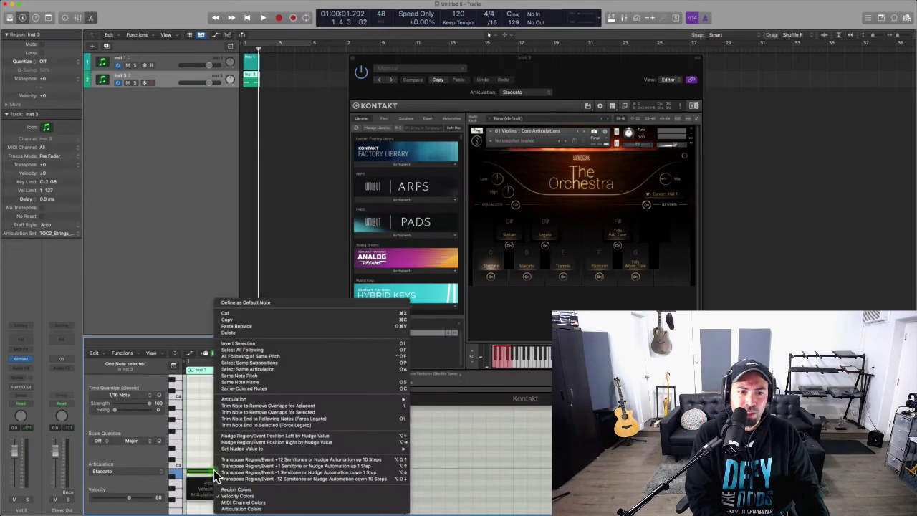
mouse_move(335, 403)
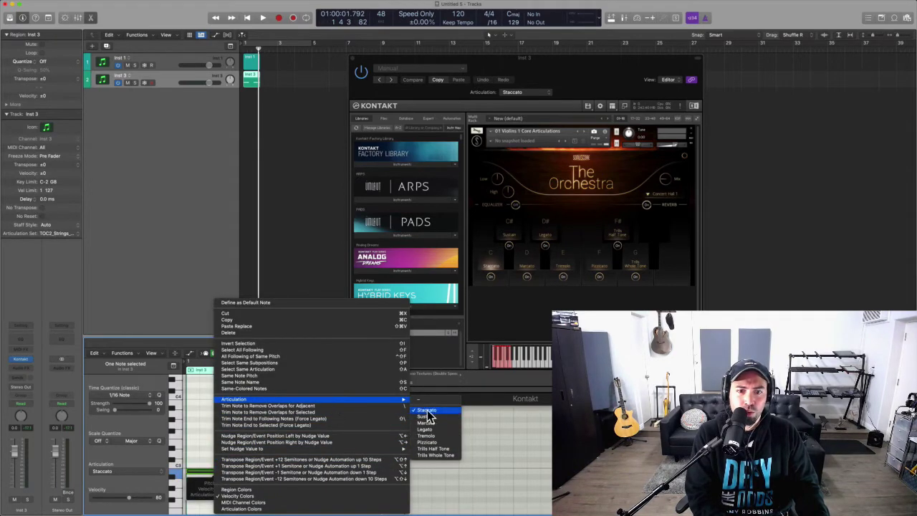
click(330, 456)
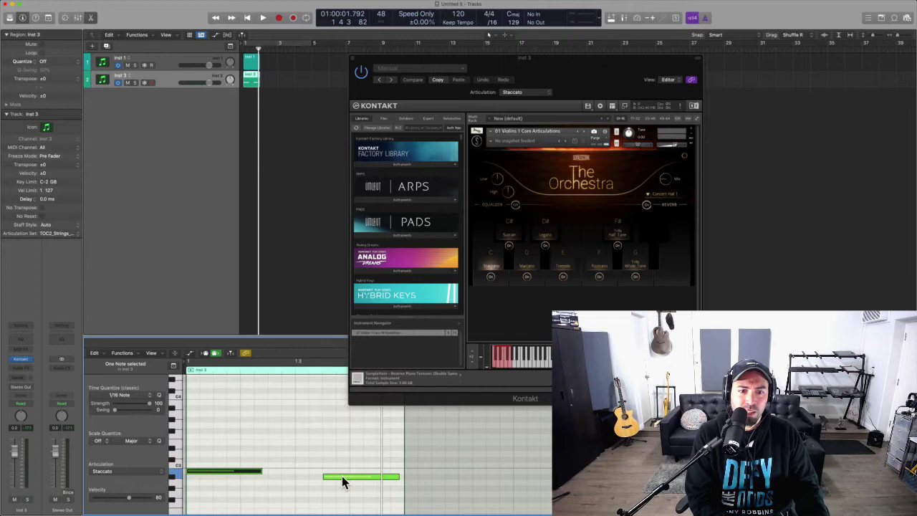
Step: Assign the Staccato articulation to the second note
click(343, 476)
right_click(342, 476)
mouse_move(463, 404)
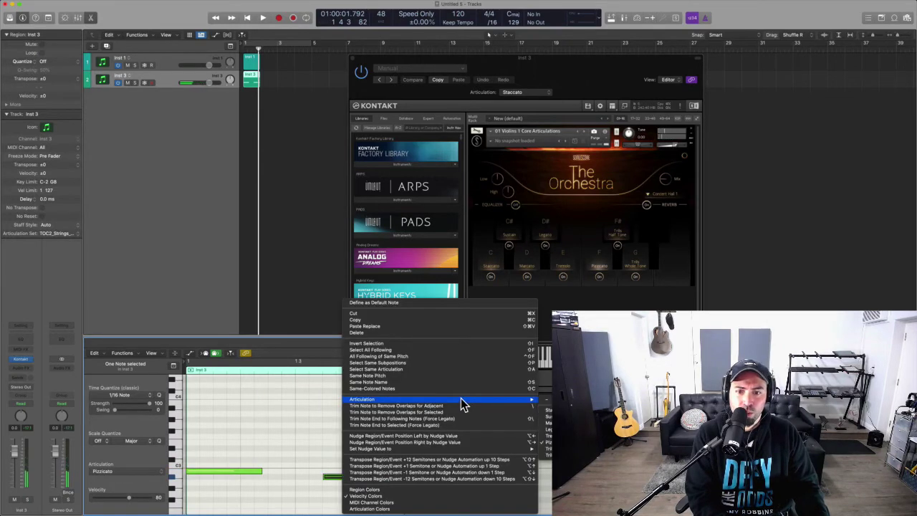
click(549, 410)
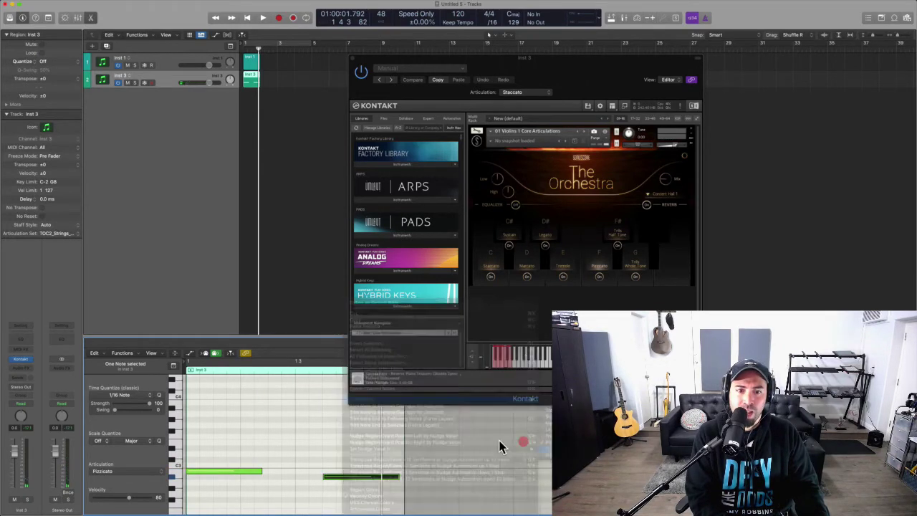
Step: Play the two Inst 3 notes from the start, then move the Kontakt window up and right
key(Return)
key(space)
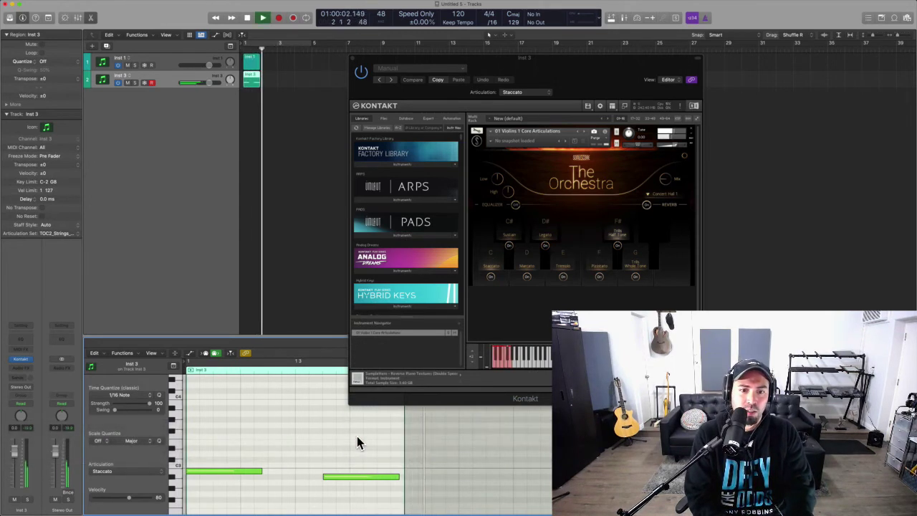
key(space)
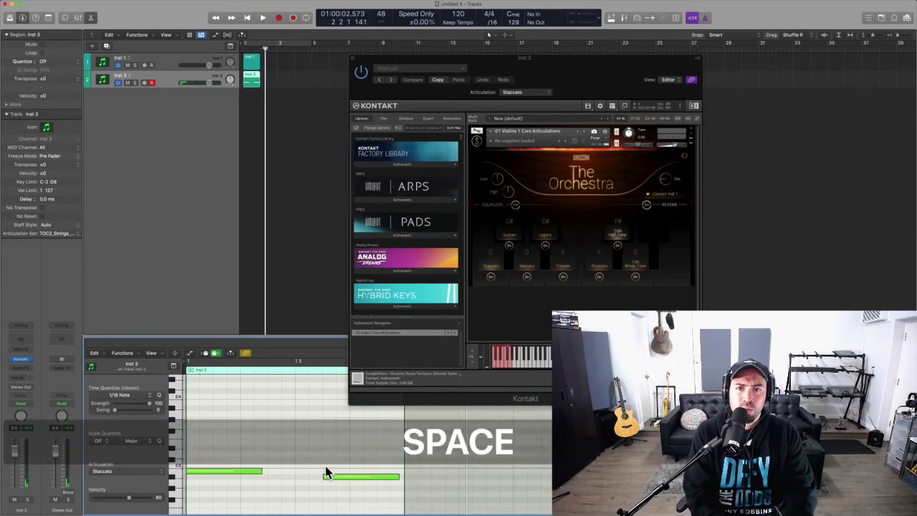
drag(605, 71, 697, 57)
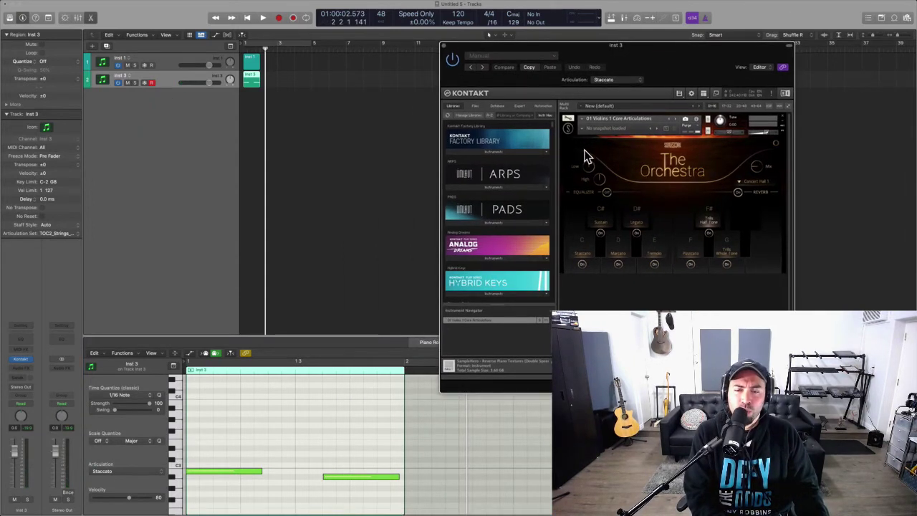
click(169, 77)
Step: Delete the Inst 3 track and paste the copied note into Inst 1's region
key(BackSpace)
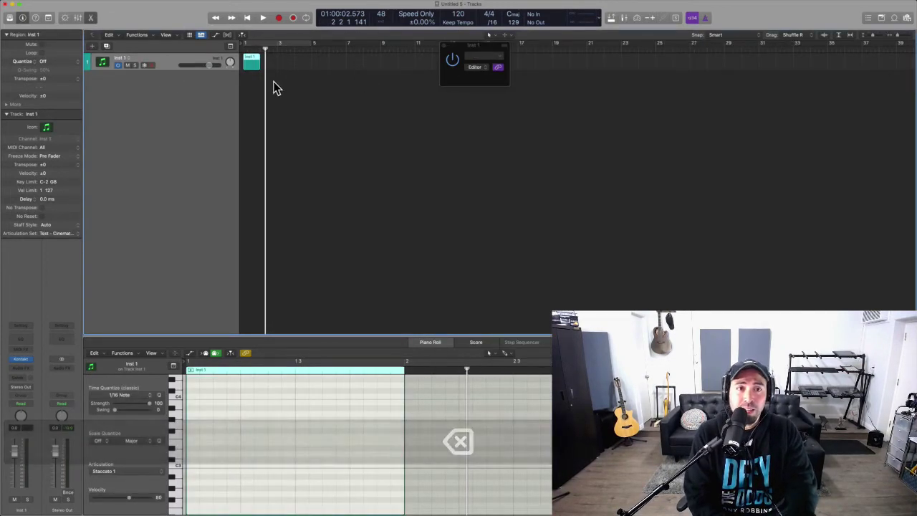
key(shift)
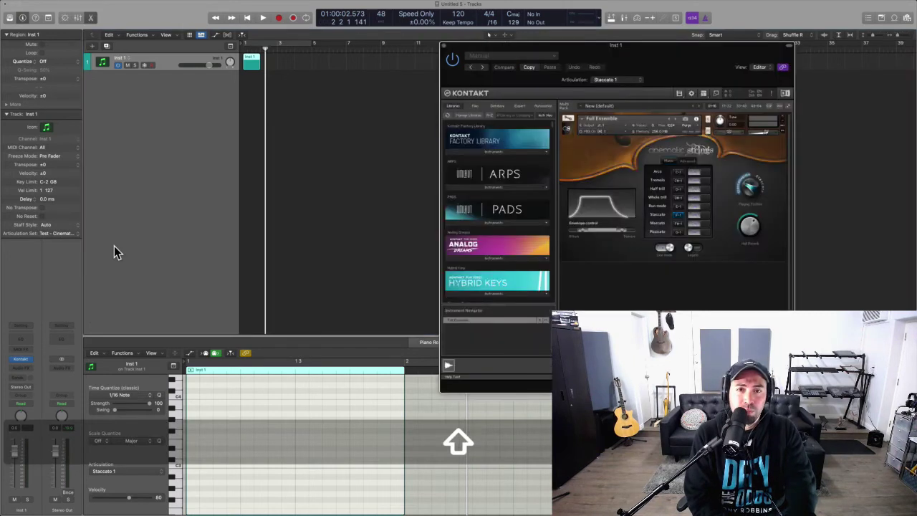
drag(623, 63, 585, 36)
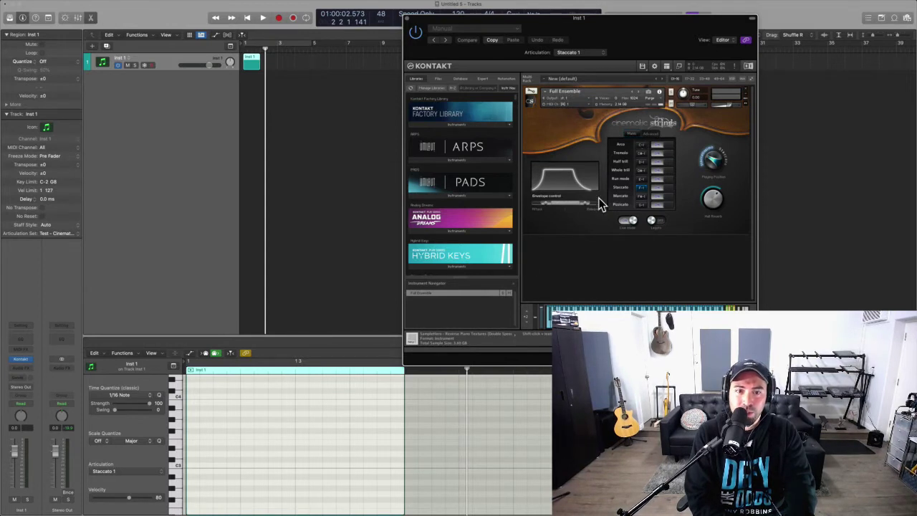
right_click(193, 459)
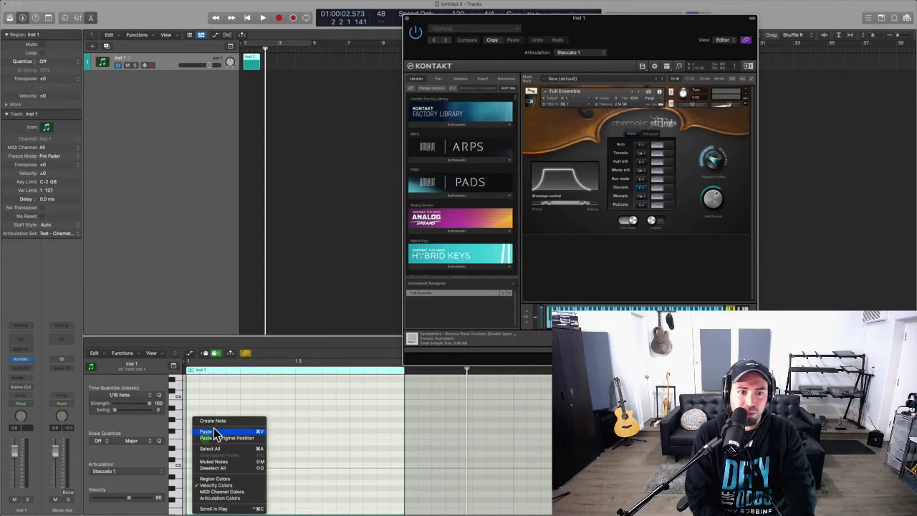
click(212, 464)
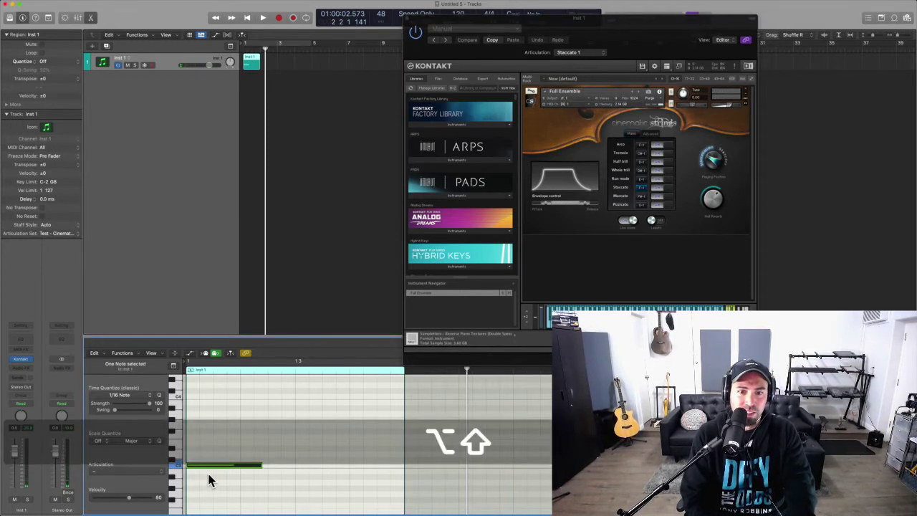
Step: Transpose the pasted note through the keyswitches, ending on the Run mode keyswitch
key(alt+shift+Down)
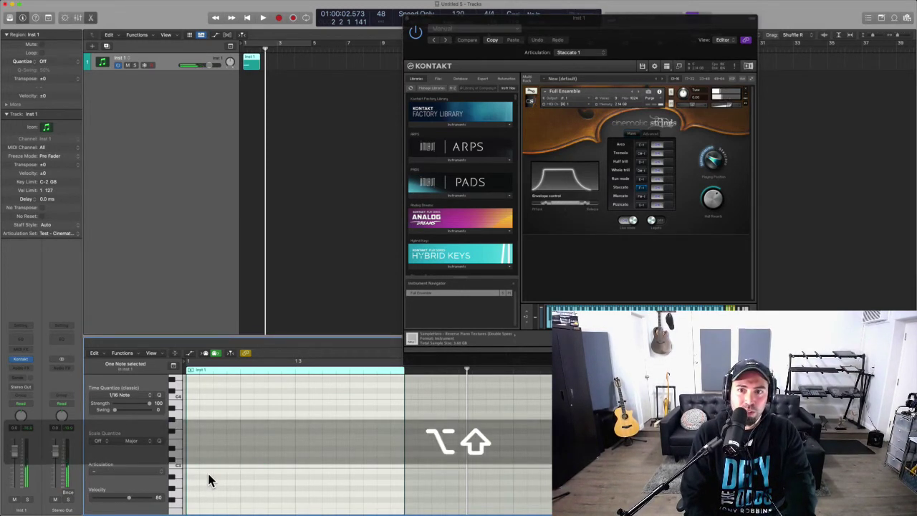
key(alt+Down)
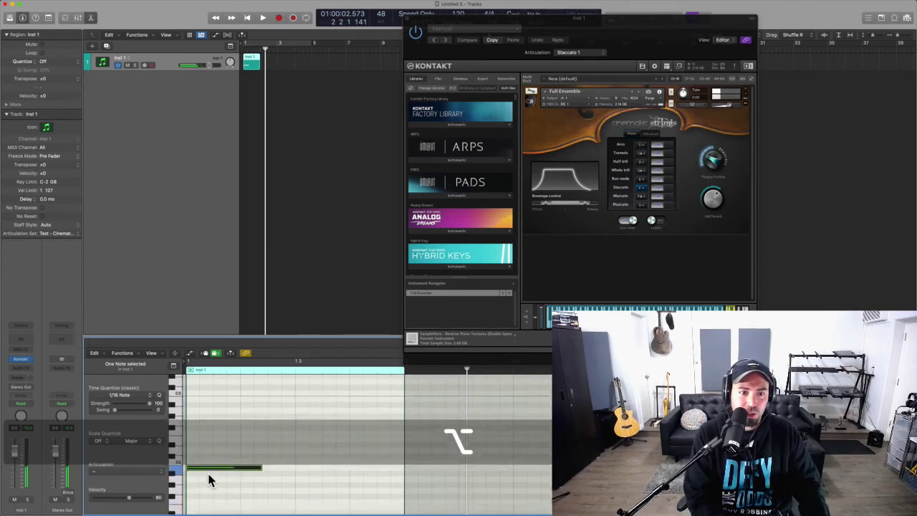
key(alt+Up)
key(alt+Down)
key(alt+Up)
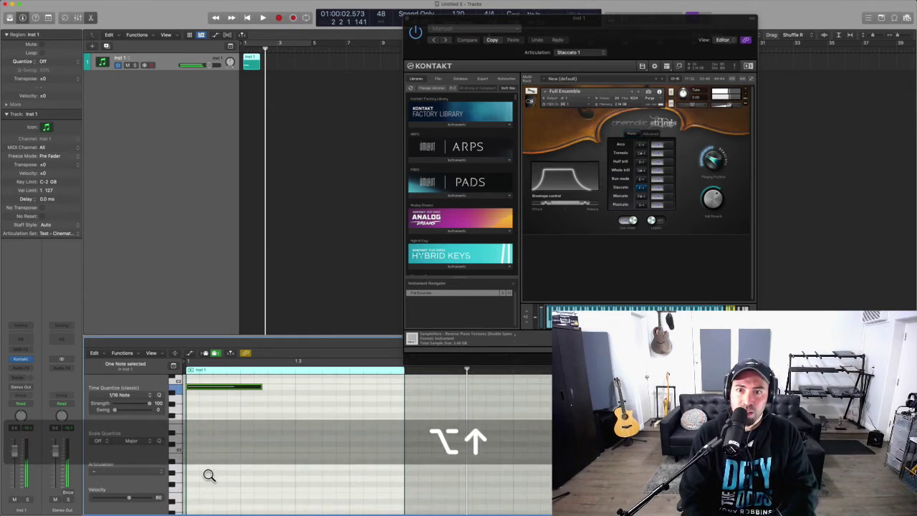
key(alt+Up)
key(alt+Down)
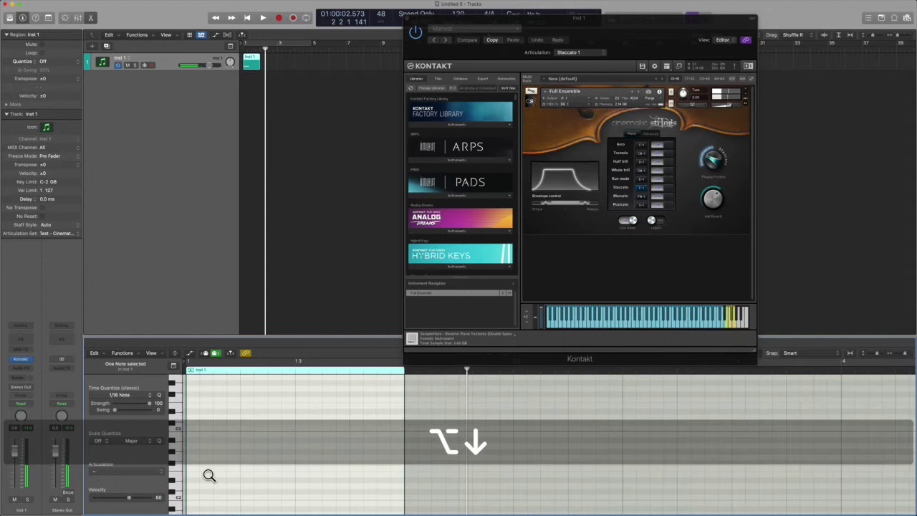
key(alt+shift+Down)
key(alt+Down)
key(alt+Down)
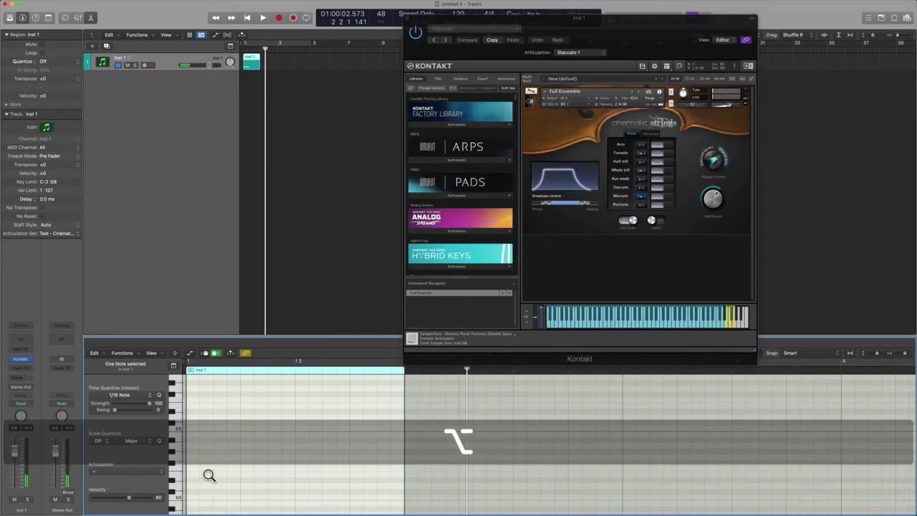
key(alt+Up)
key(alt+Down)
key(alt+Down)
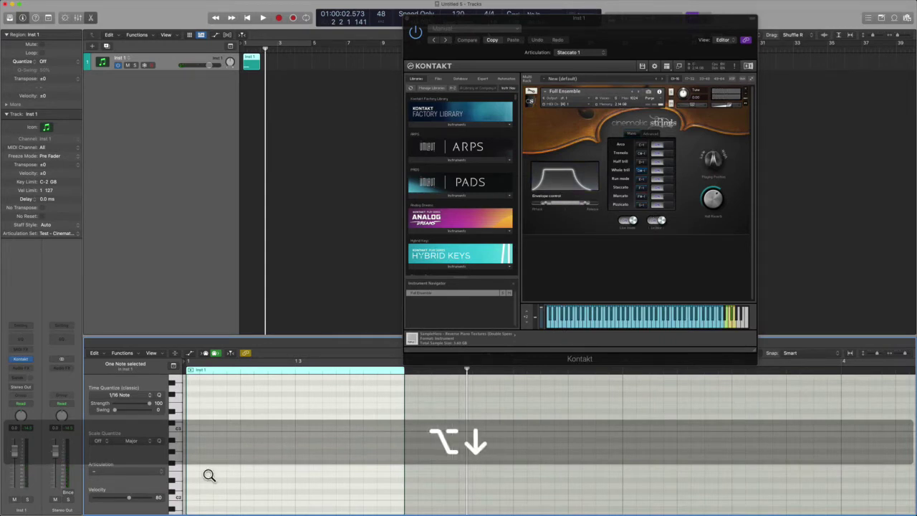
key(alt+Down)
key(alt+Down)
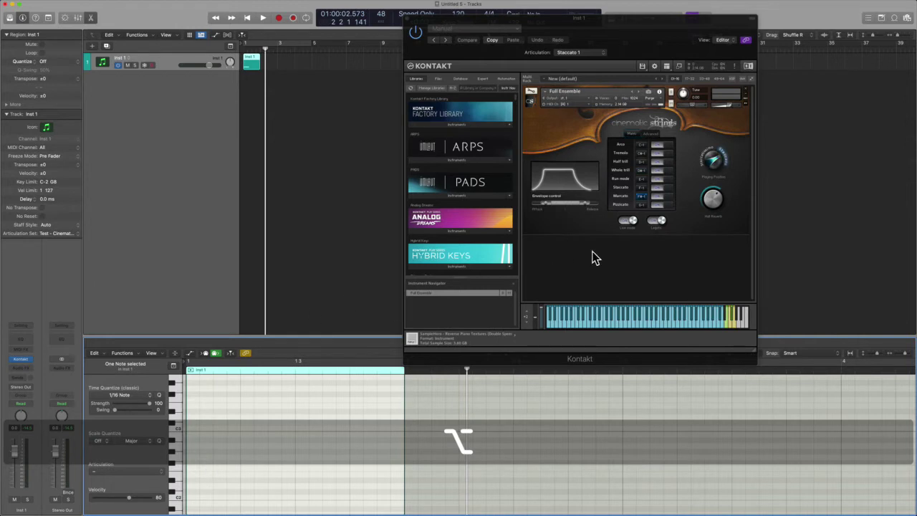
Step: Select the test note in the piano roll and delete it
scroll(236, 462, down, 2)
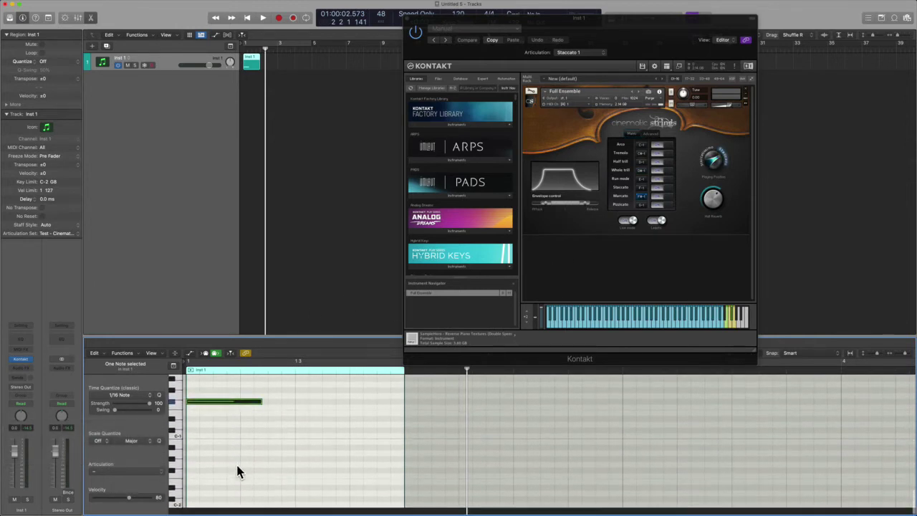
drag(236, 463, 182, 398)
key(BackSpace)
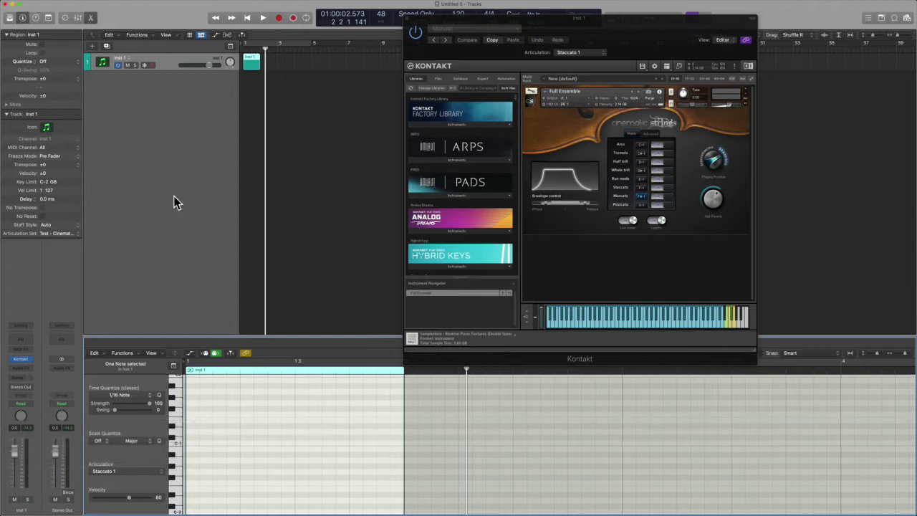
Step: Create a new articulation set for Inst 1 and arrange the Kontakt and editor windows
click(62, 234)
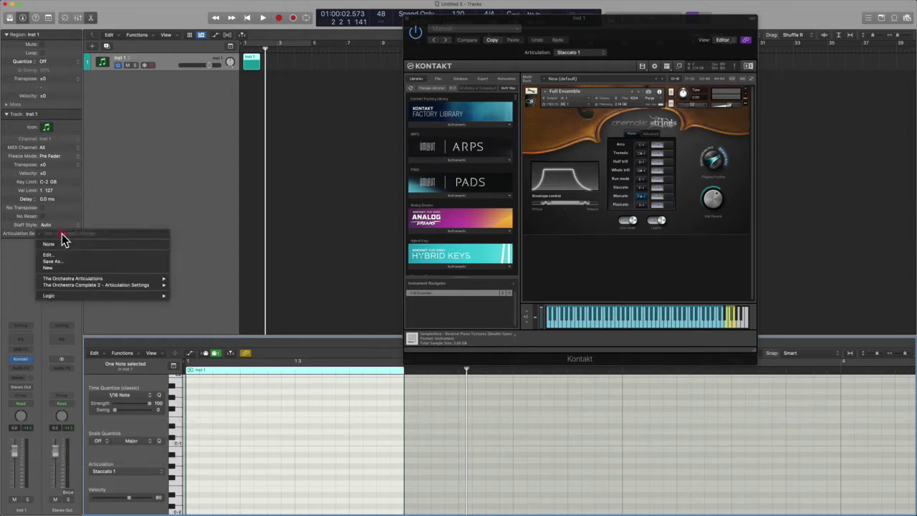
click(68, 268)
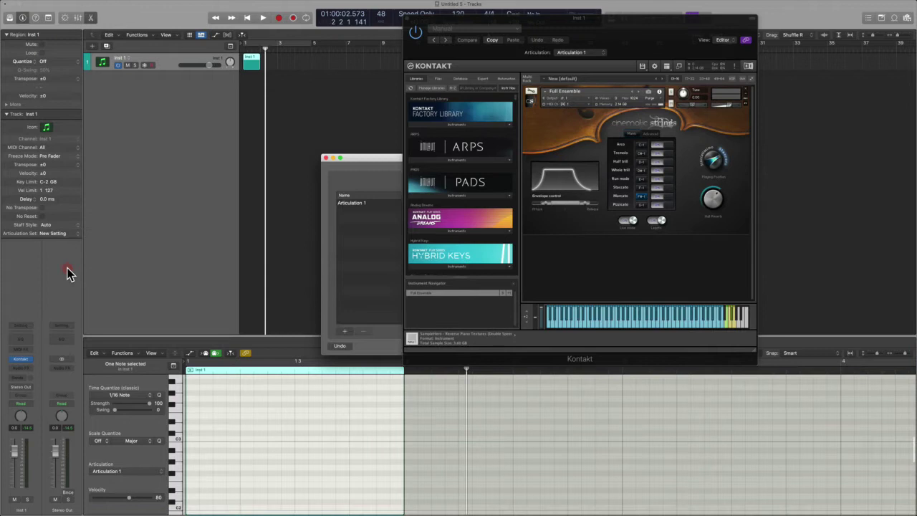
drag(569, 32, 202, 64)
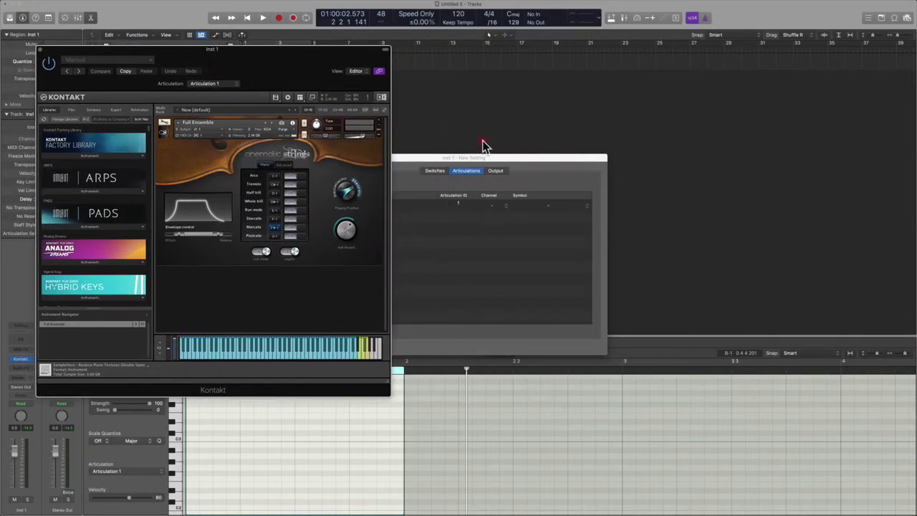
drag(513, 159, 643, 107)
drag(323, 62, 369, 71)
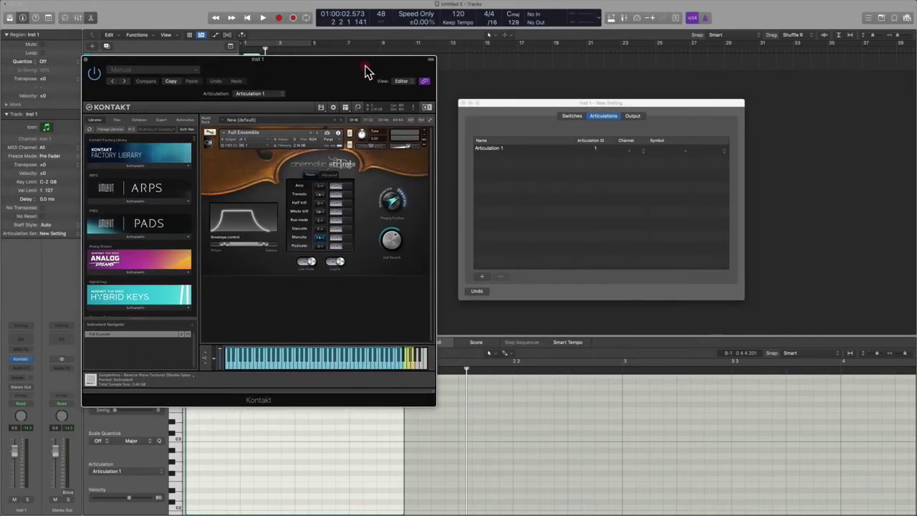
Step: Add Articulation 2 and Articulation 3 to the set
click(481, 277)
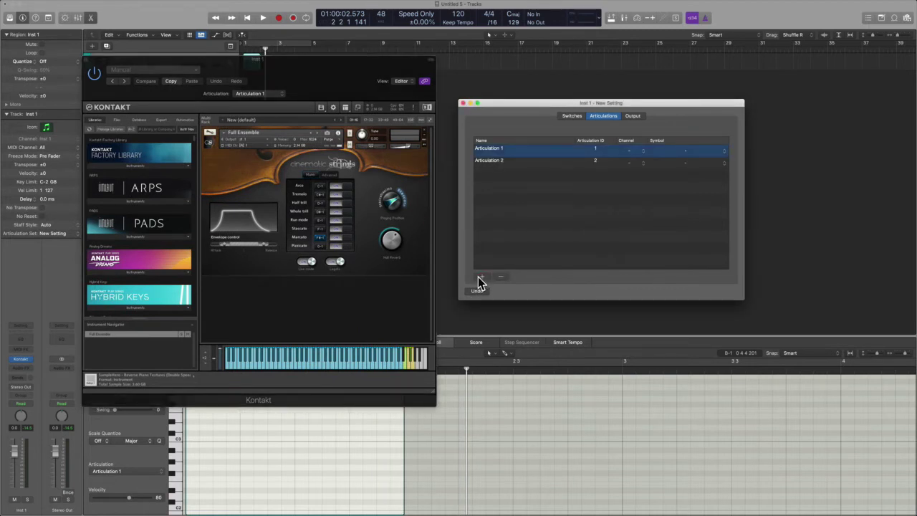
click(481, 277)
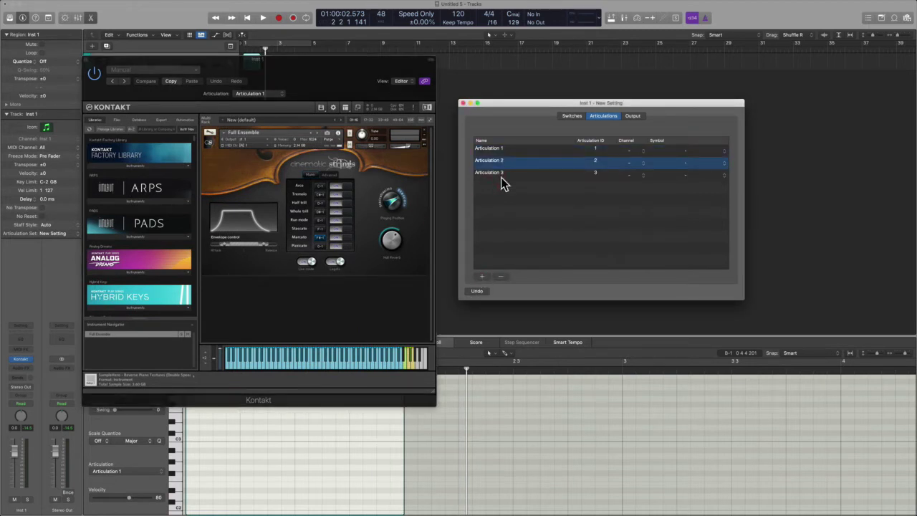
click(643, 148)
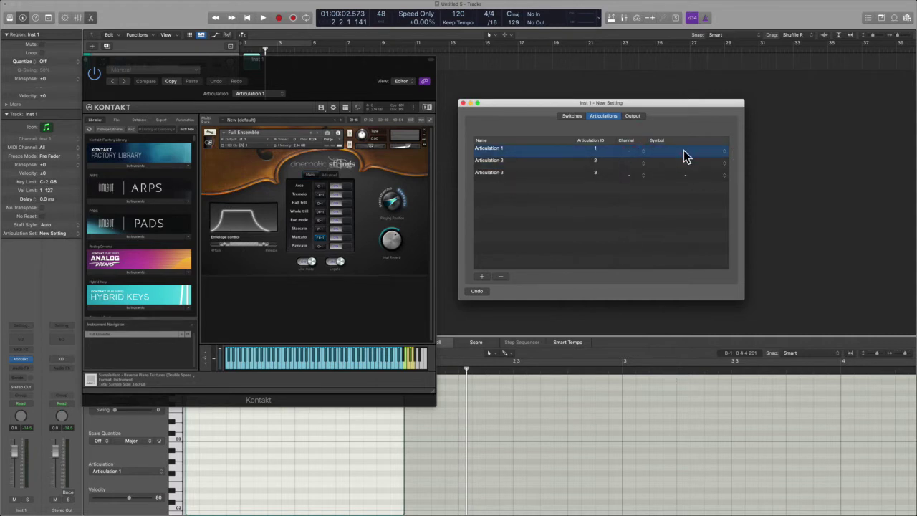
Step: Give the three articulations the Staccato, Marcato and Pizzicato (Left Hand) symbols
click(720, 152)
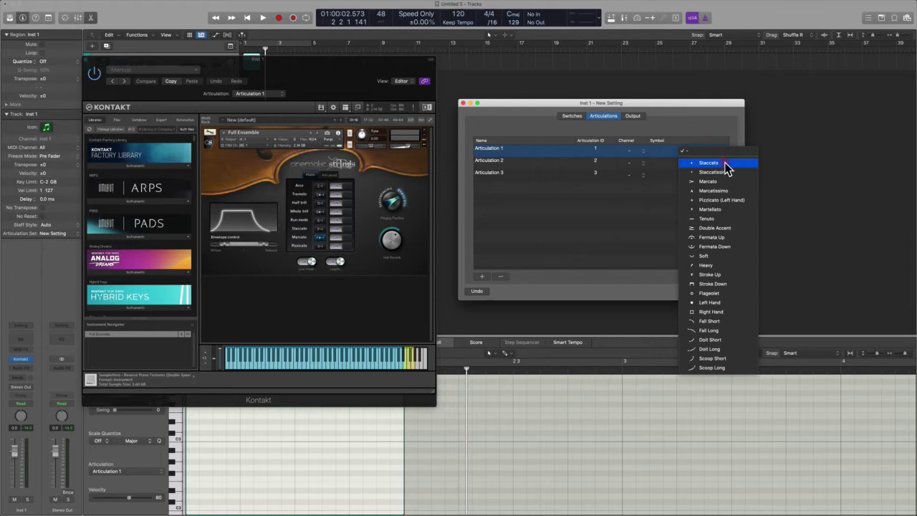
click(726, 164)
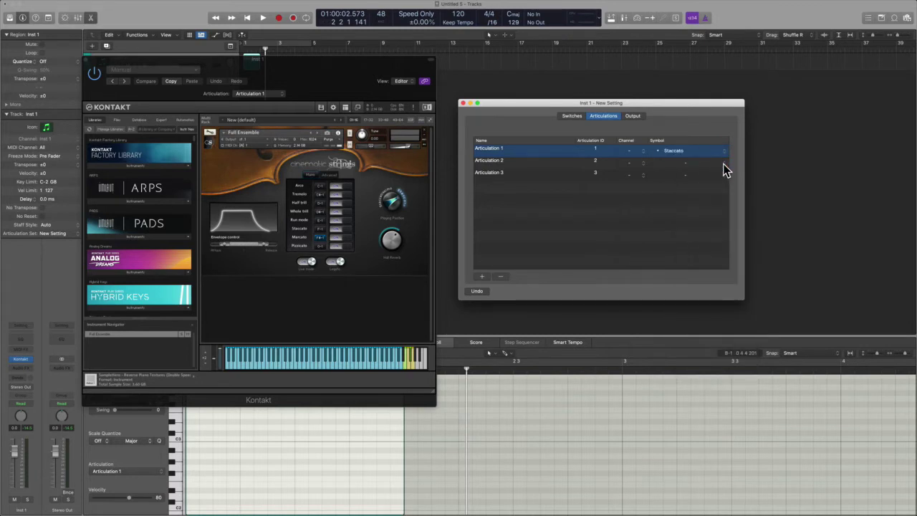
click(724, 163)
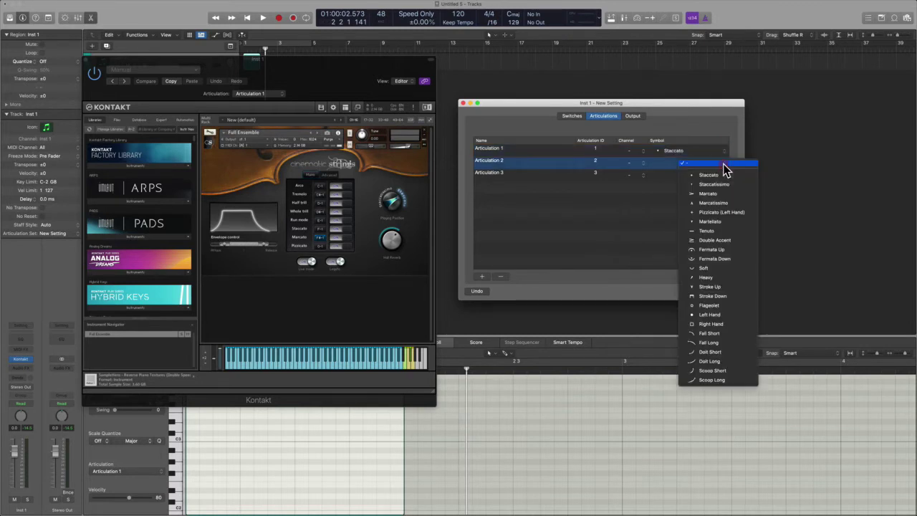
click(727, 194)
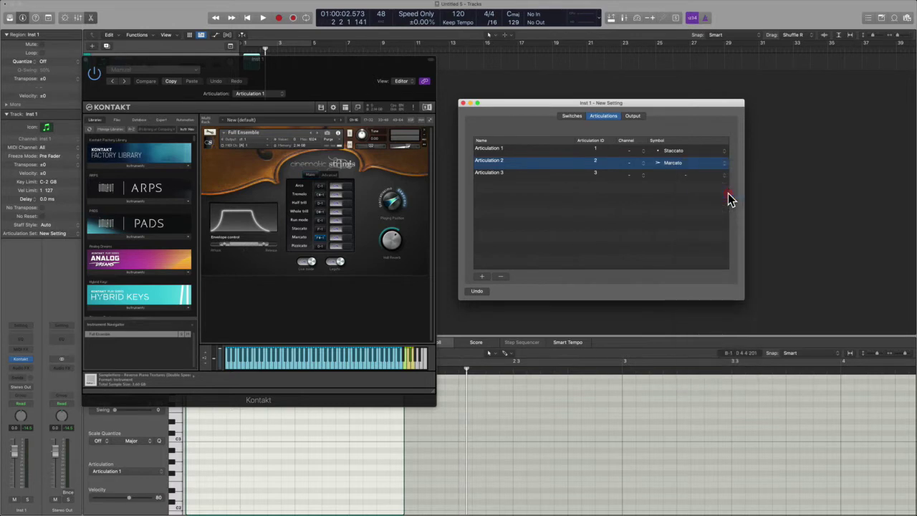
click(714, 176)
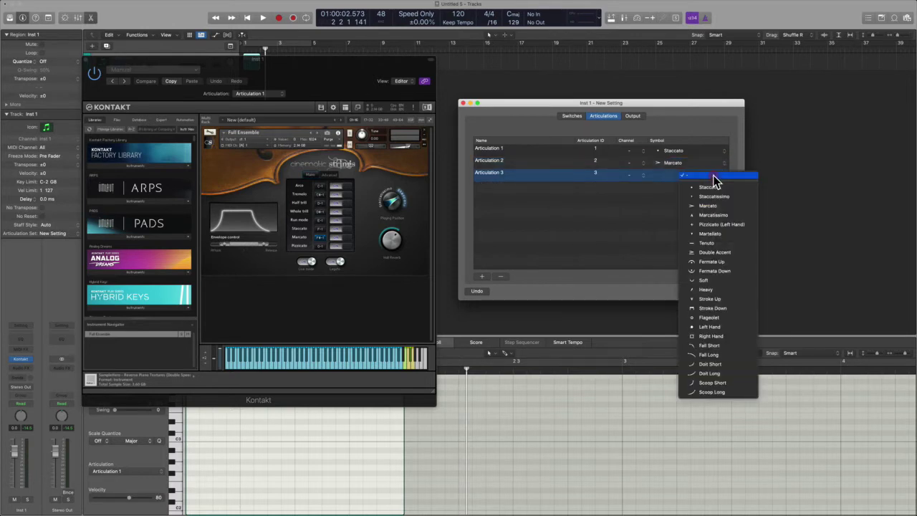
click(725, 225)
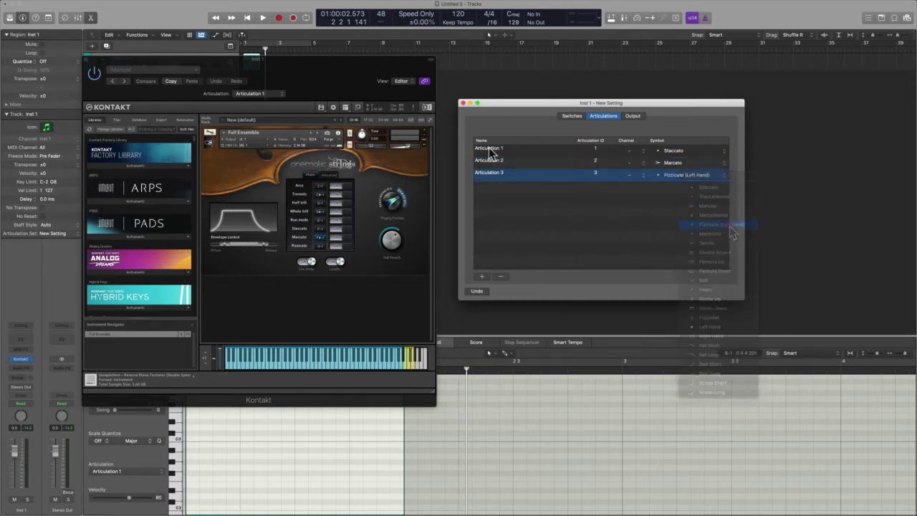
Step: Rename the articulations to Staccato, Marcatto and Pizzicato
click(490, 151)
click(489, 149)
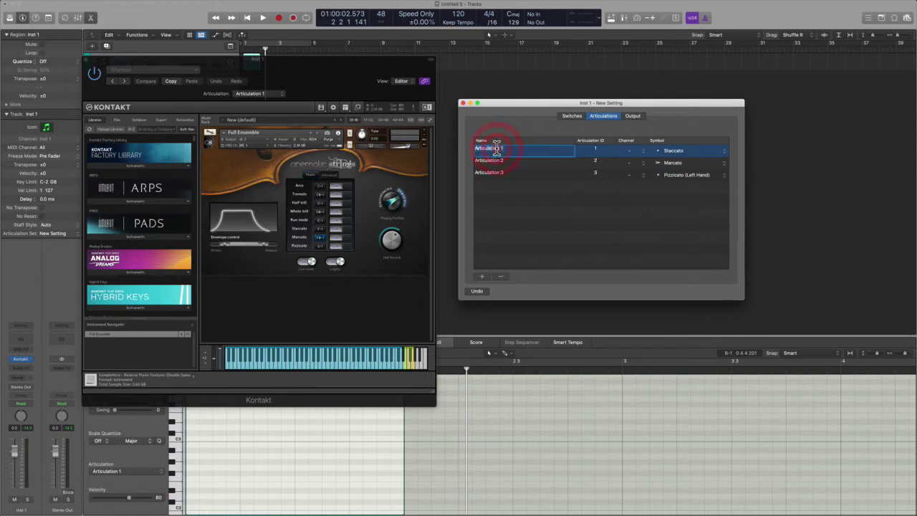
text(Staccato)
key(Tab)
key(BackSpace)
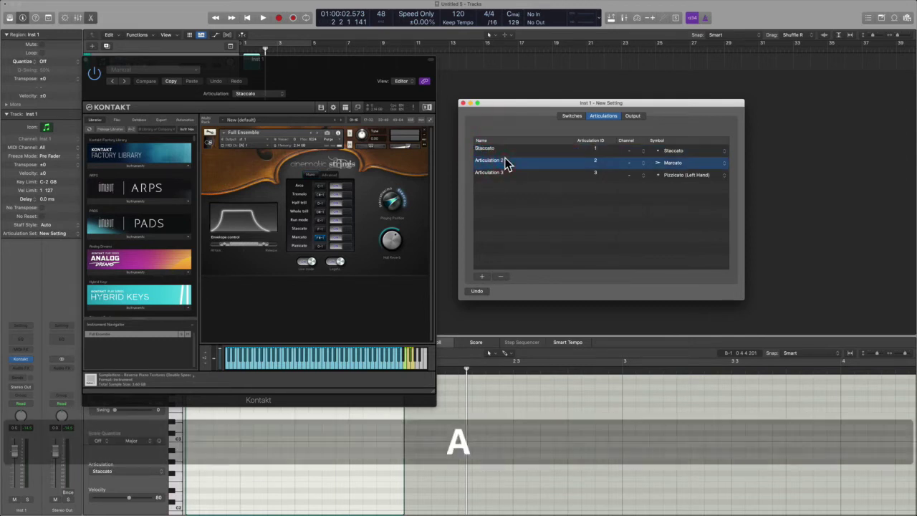
text(Marcatto)
key(alt+Left)
key(alt+BackSpace)
click(497, 173)
text(Pizzicat)
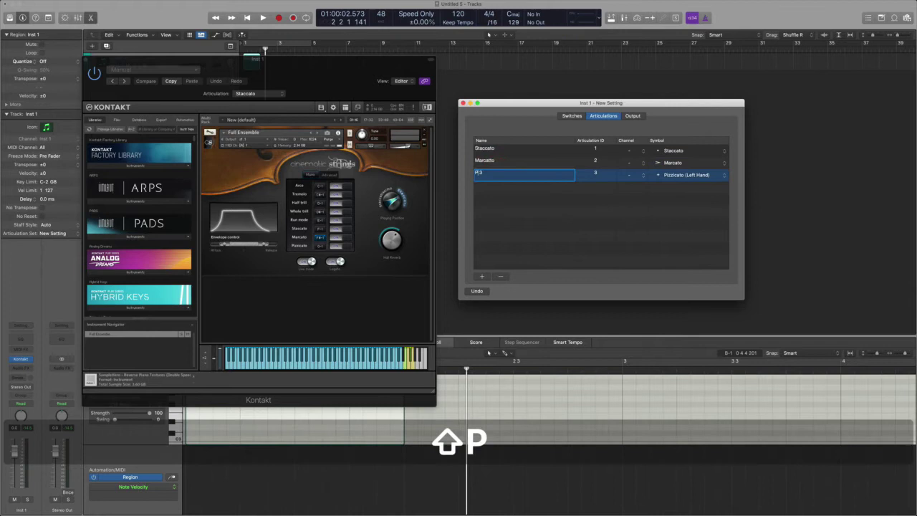
text(o)
key(Return)
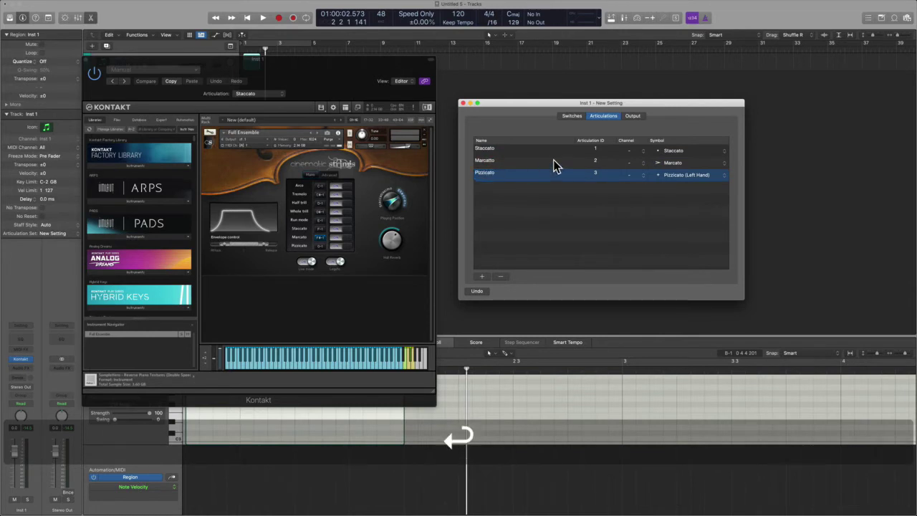
Step: In the Output tab, set Staccato, Marcatto and Pizzicato to output Note On
click(633, 116)
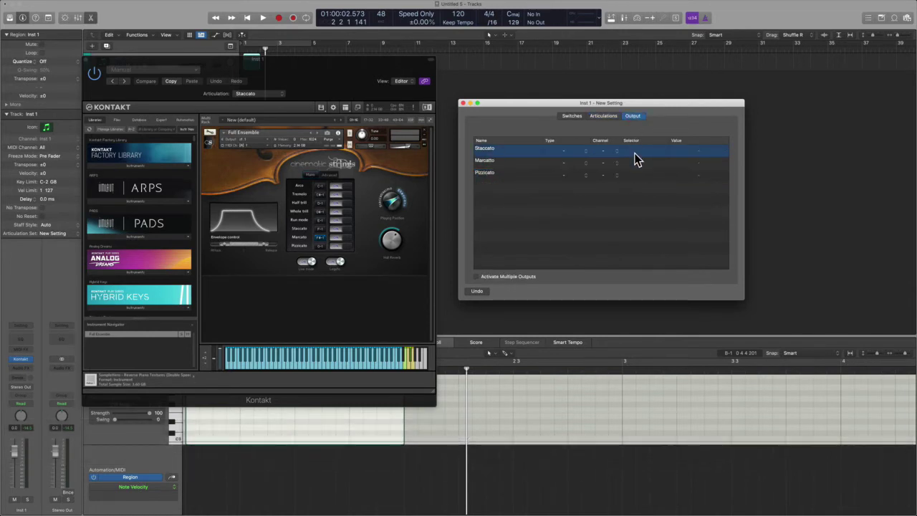
click(588, 151)
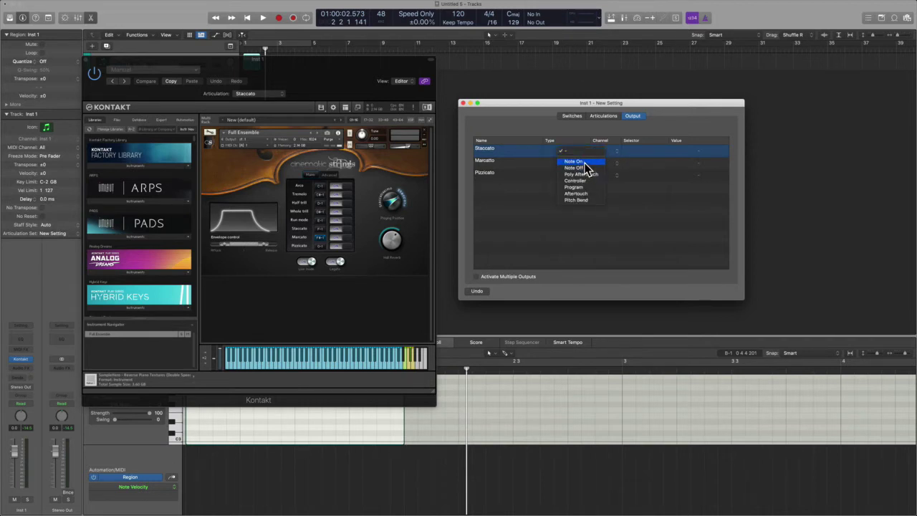
click(584, 162)
click(584, 162)
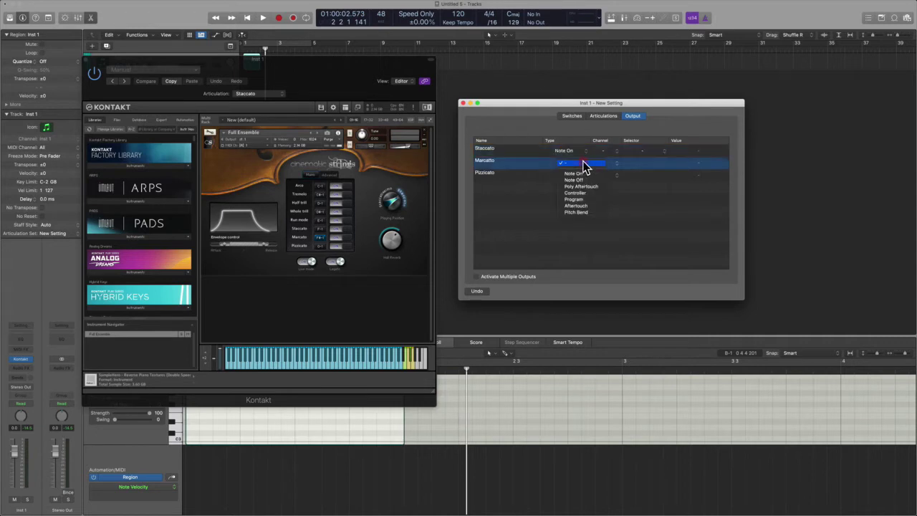
click(584, 172)
click(582, 174)
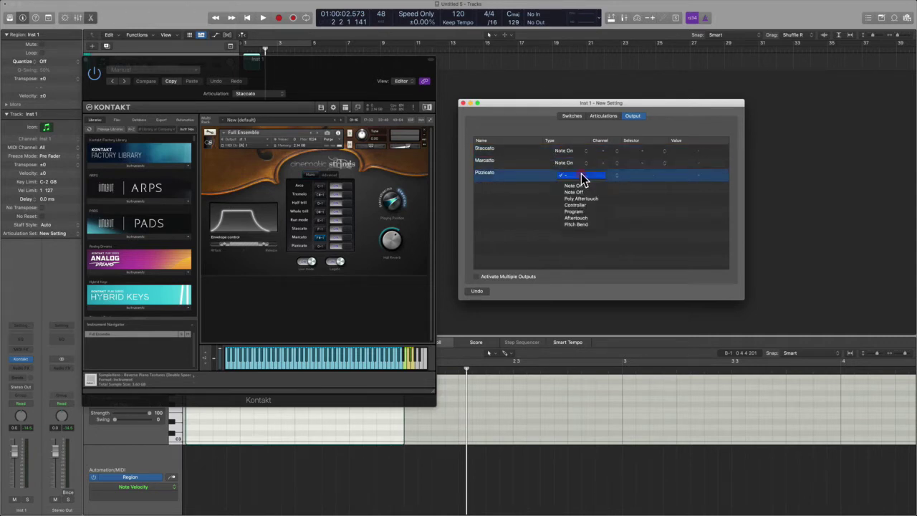
click(584, 186)
click(578, 176)
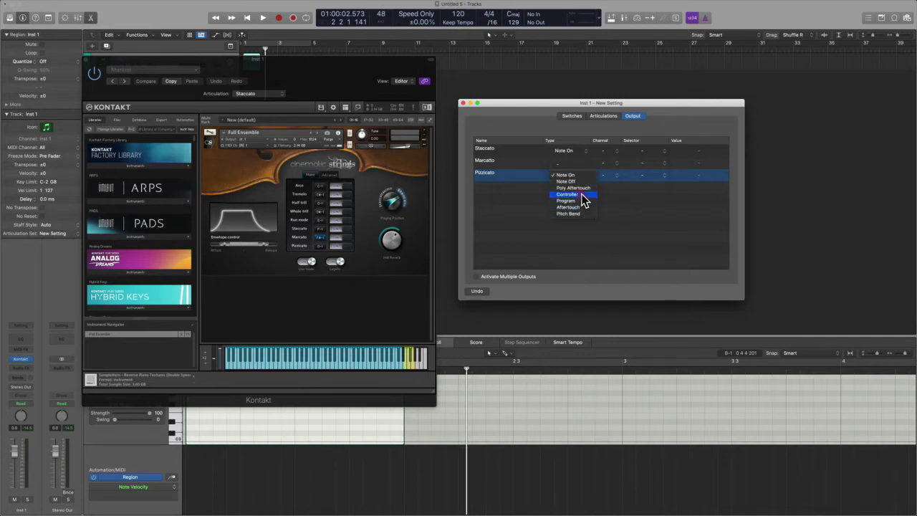
click(566, 175)
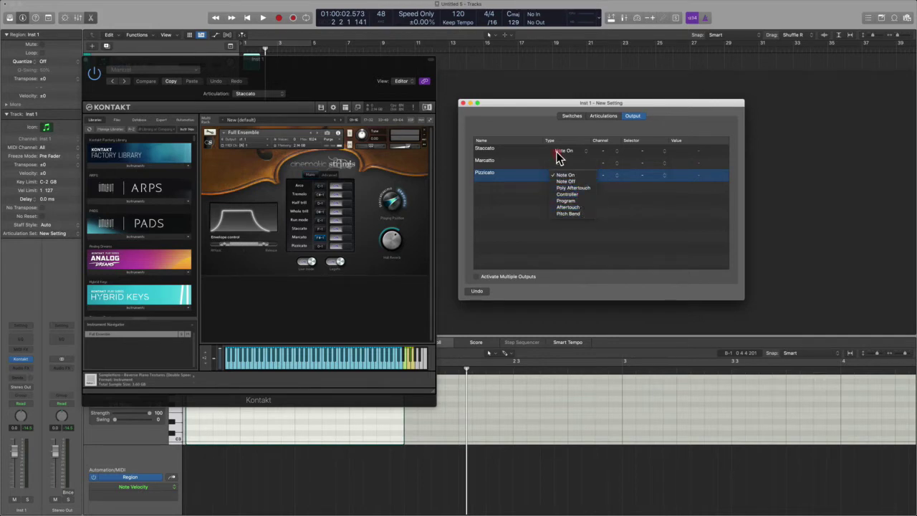
click(618, 153)
click(637, 132)
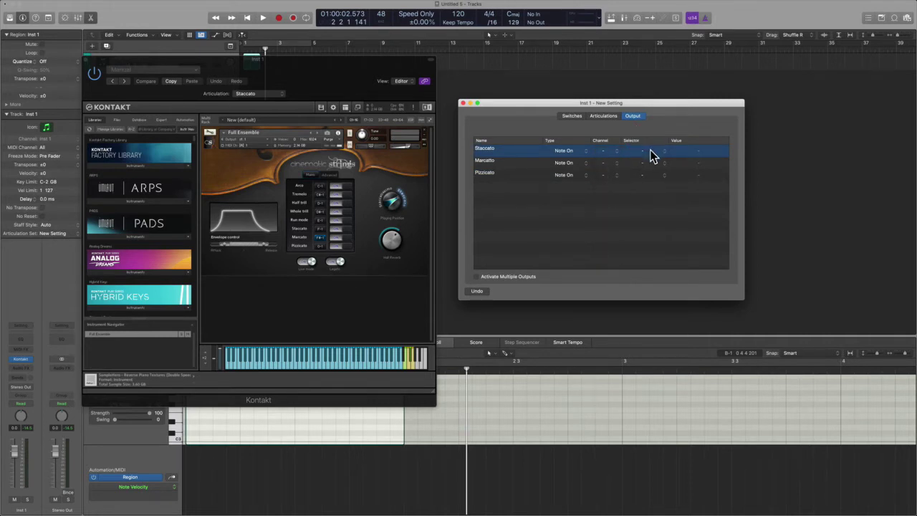
Step: Assign selector trigger notes F-1 to Staccato, F#-1 to Marcatto and G-1 to Pizzicato
click(656, 151)
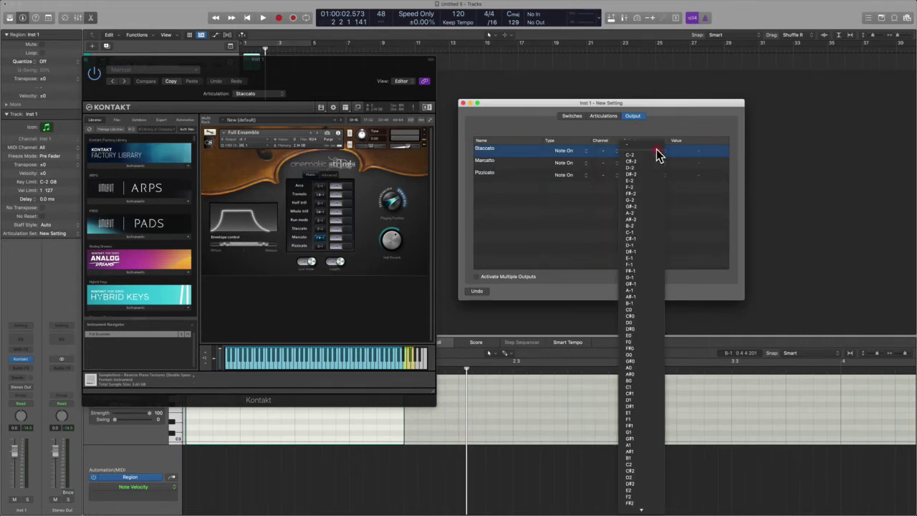
click(646, 266)
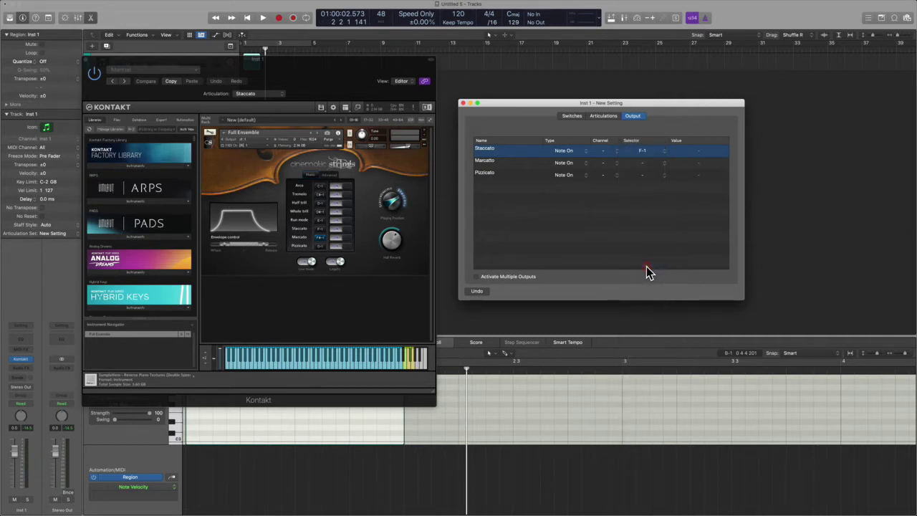
click(652, 166)
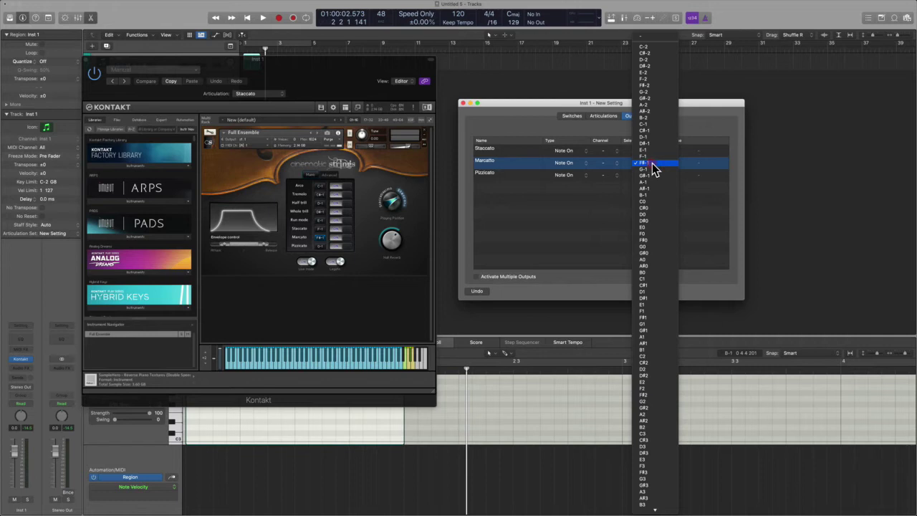
click(653, 164)
click(652, 178)
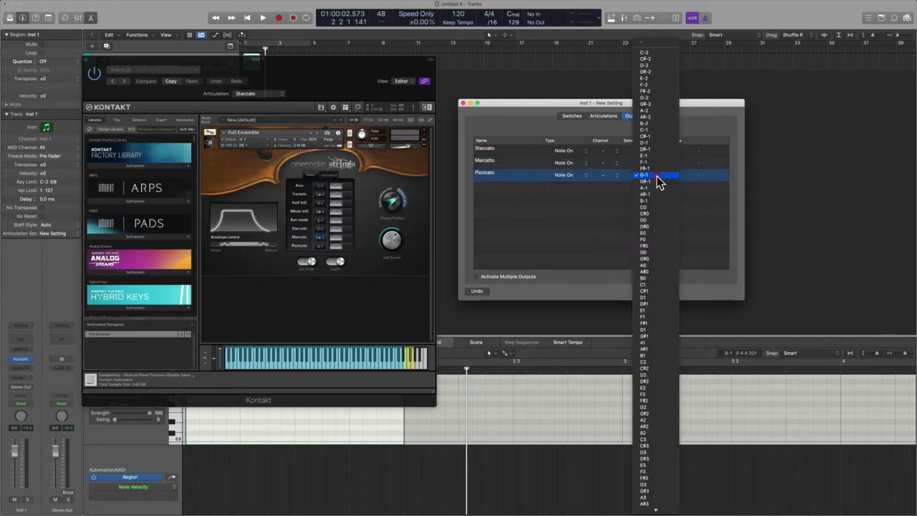
click(651, 176)
Step: Lengthen Inst 1's region and create three new notes in the piano roll
drag(326, 64, 744, 48)
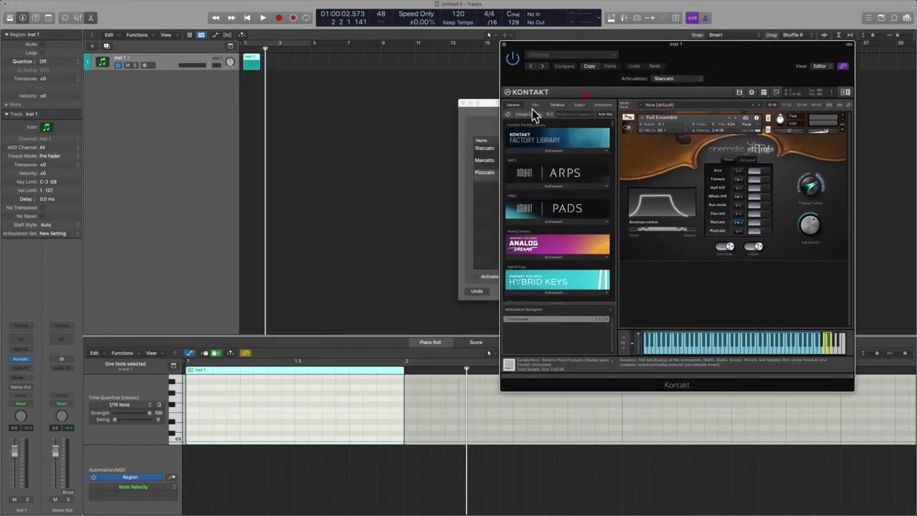
drag(258, 71, 375, 69)
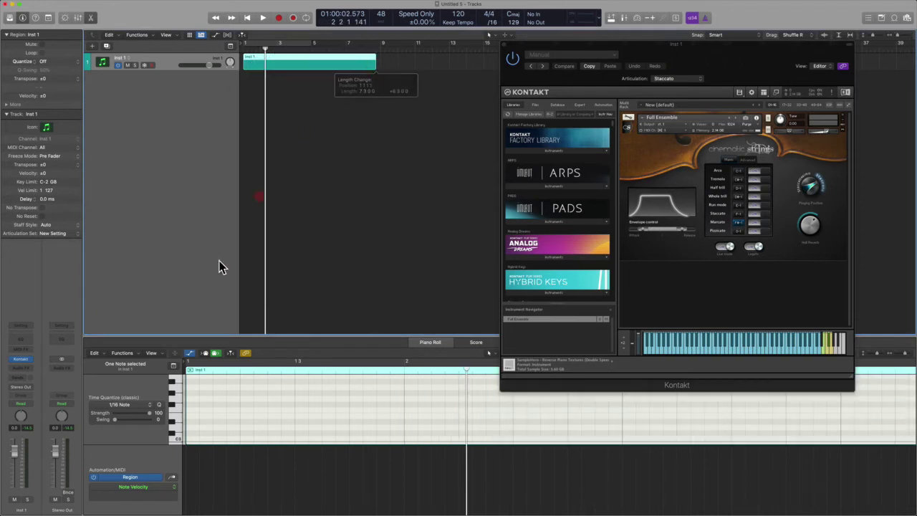
right_click(201, 388)
click(202, 392)
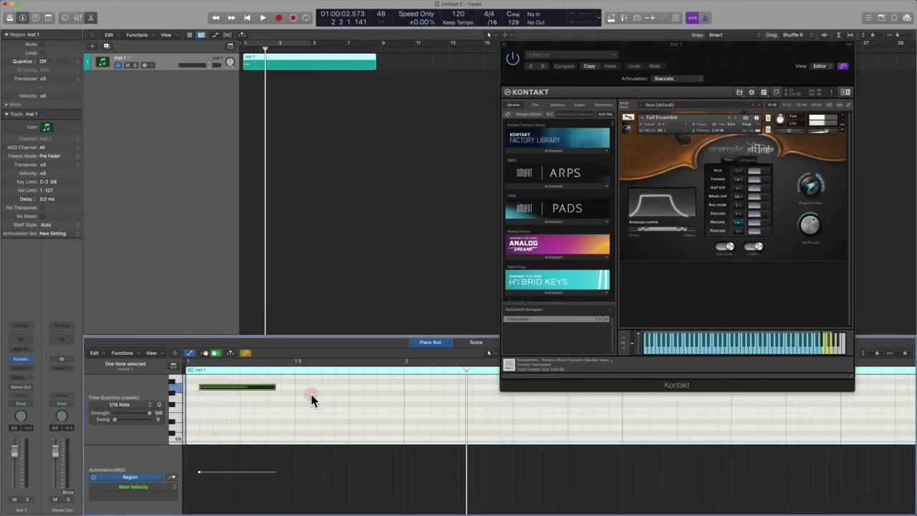
right_click(311, 396)
click(407, 414)
right_click(441, 409)
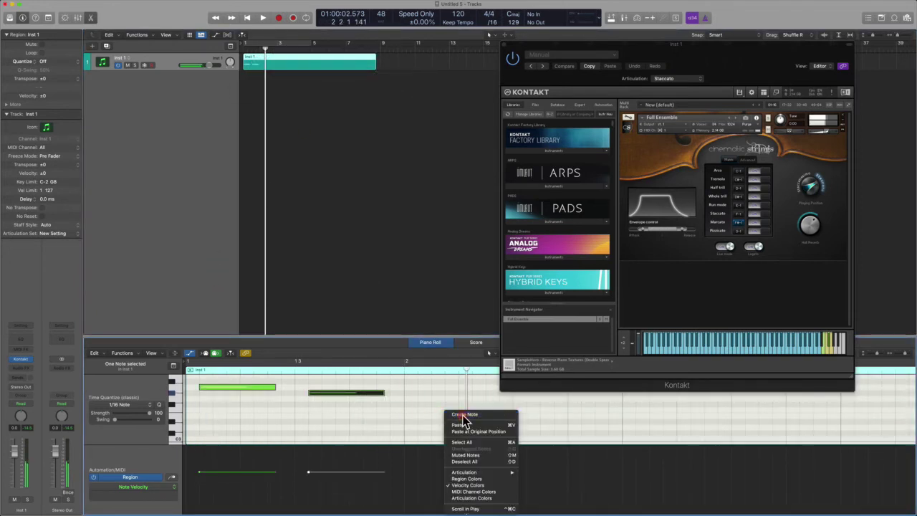
click(450, 413)
Step: Play the new notes back from the project start and enlarge the piano roll
click(396, 360)
key(Return)
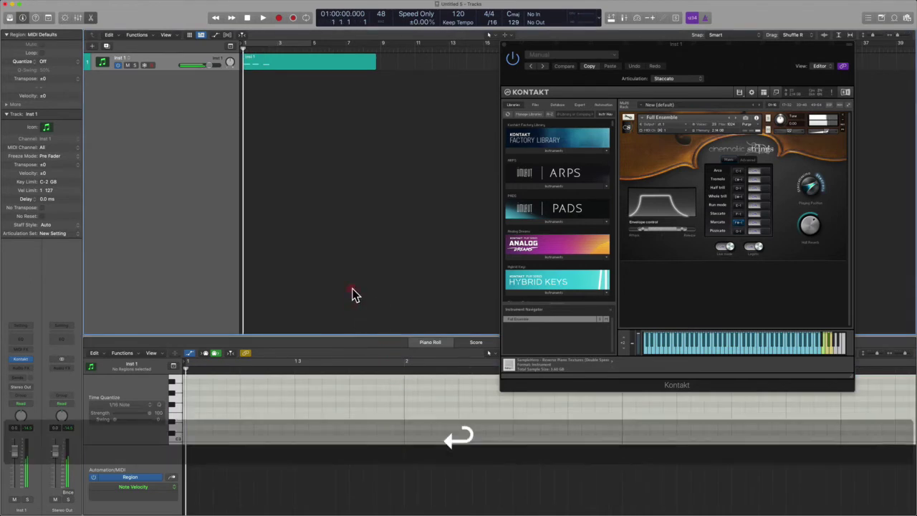
key(space)
key(space)
key(Return)
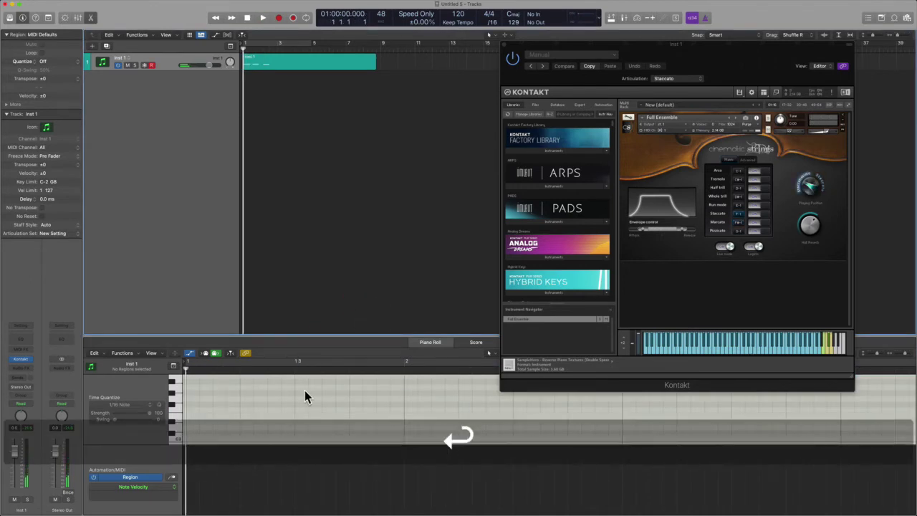
drag(301, 335, 287, 98)
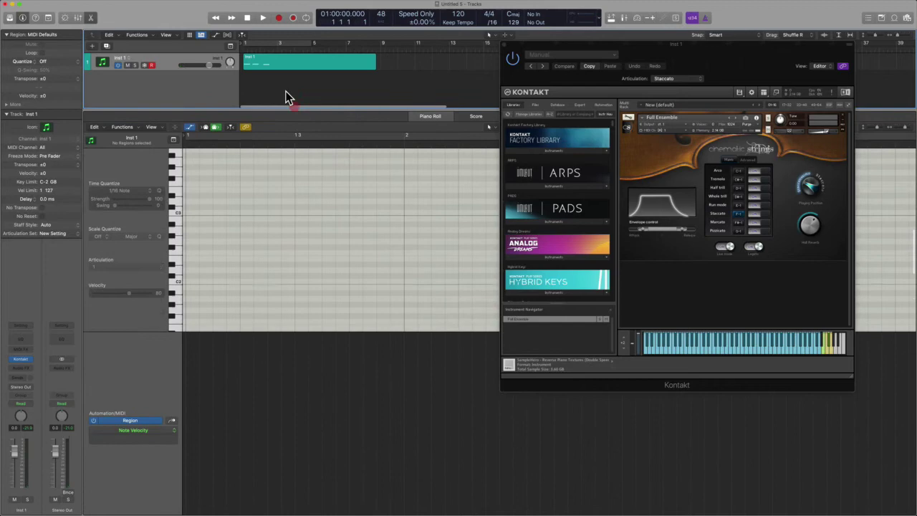
Step: Hide the Kontakt window and the automation lane, and show the region's notes
key(v)
scroll(300, 307, up, 8)
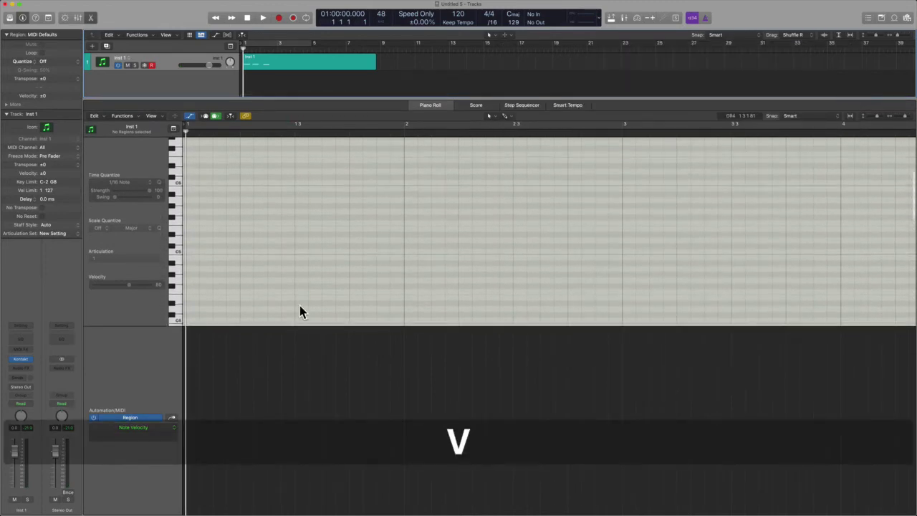
click(299, 307)
key(a)
scroll(270, 337, up, 3)
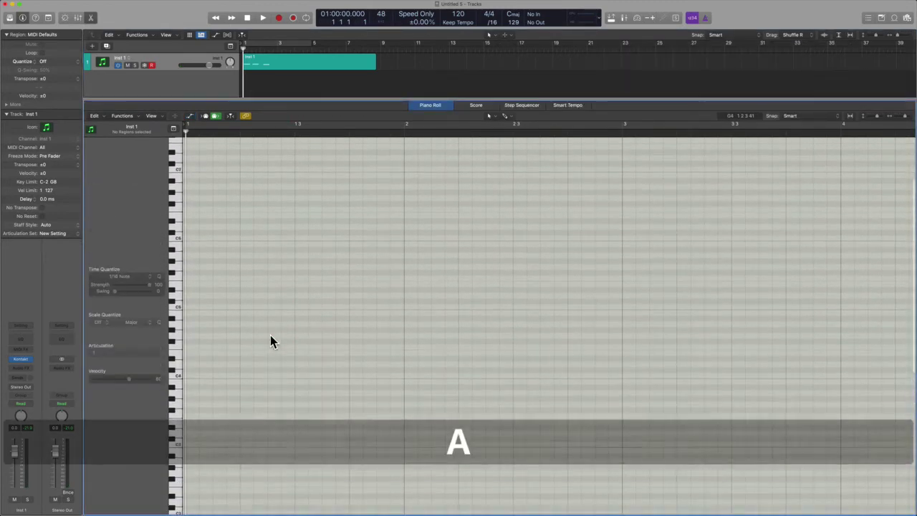
click(232, 154)
scroll(252, 315, up, 4)
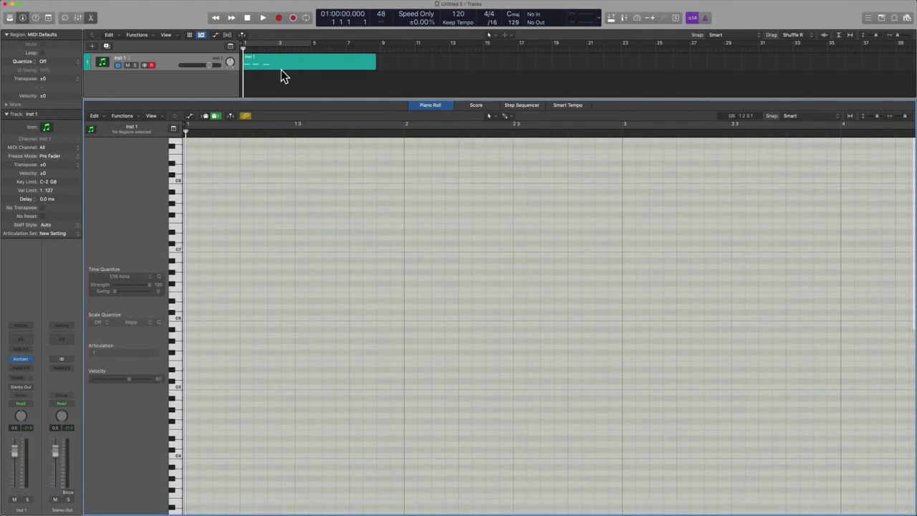
click(267, 67)
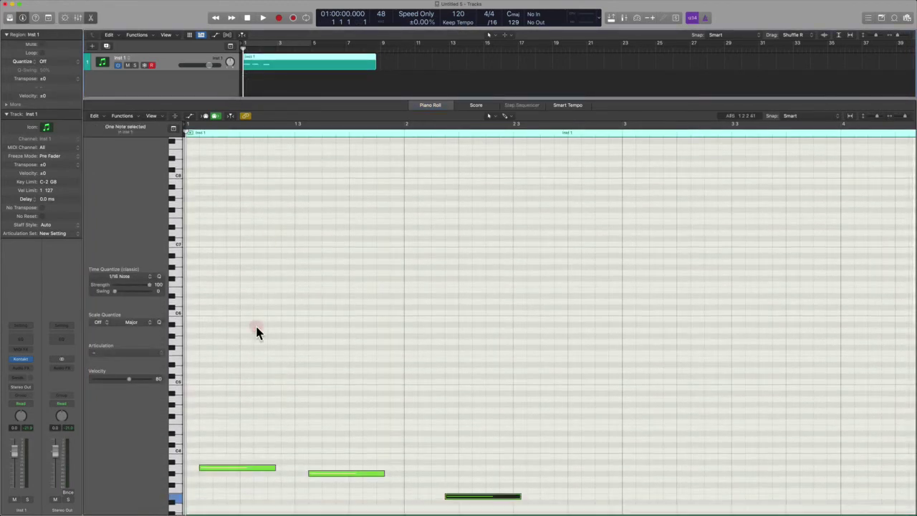
scroll(243, 422, down, 4)
Step: Set the first note's articulation to Pizzicato and the second note's to Marcato
click(233, 374)
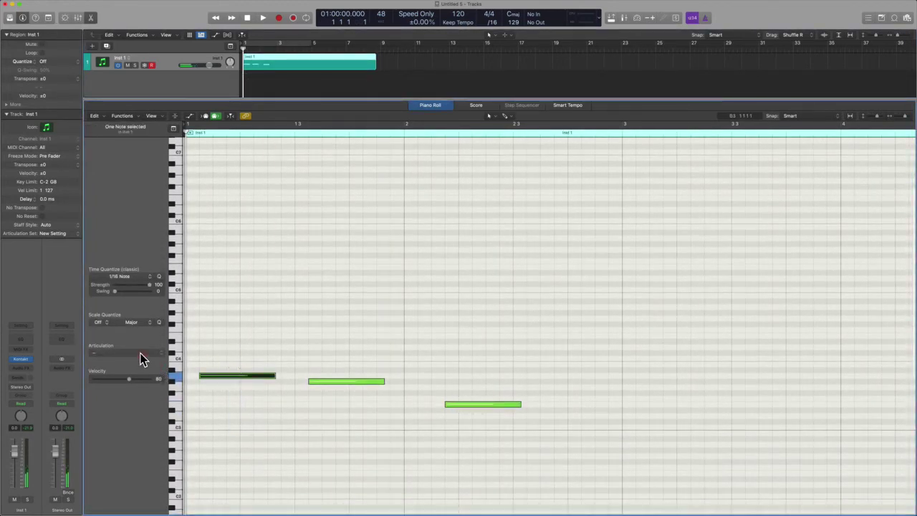
click(140, 354)
click(144, 377)
click(280, 415)
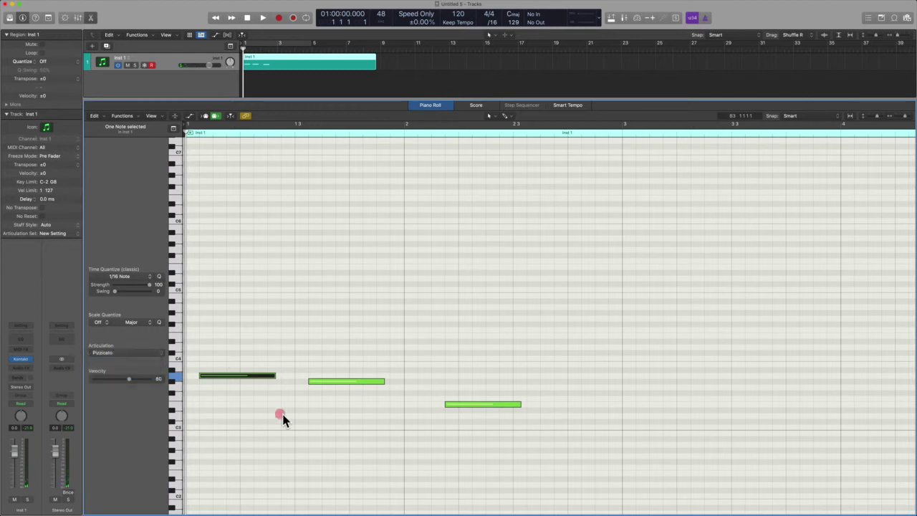
click(347, 380)
click(122, 354)
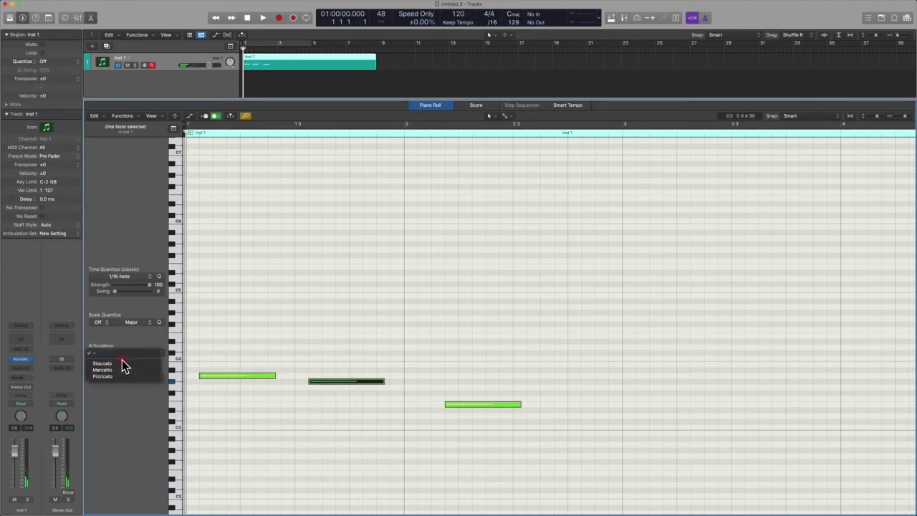
click(125, 369)
Step: Set the third note to Staccato and play the notes to hear the articulations
click(476, 404)
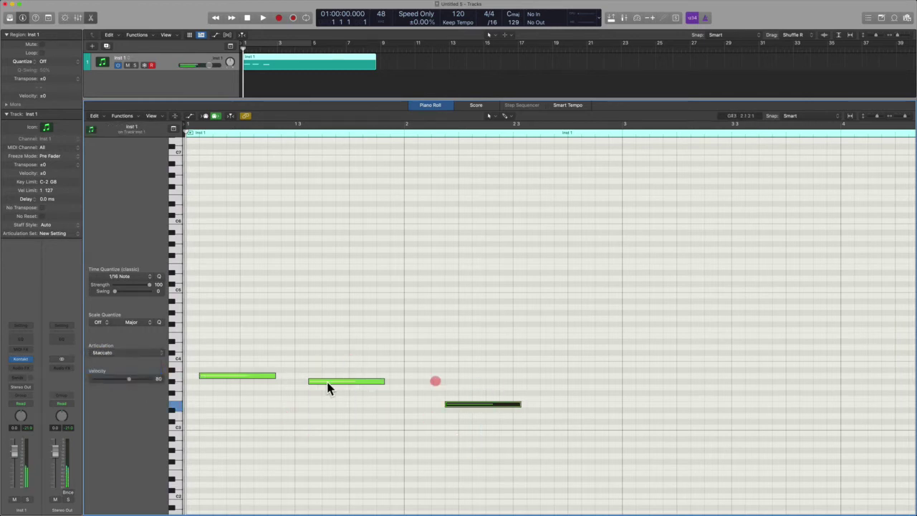
click(136, 353)
click(131, 362)
click(276, 451)
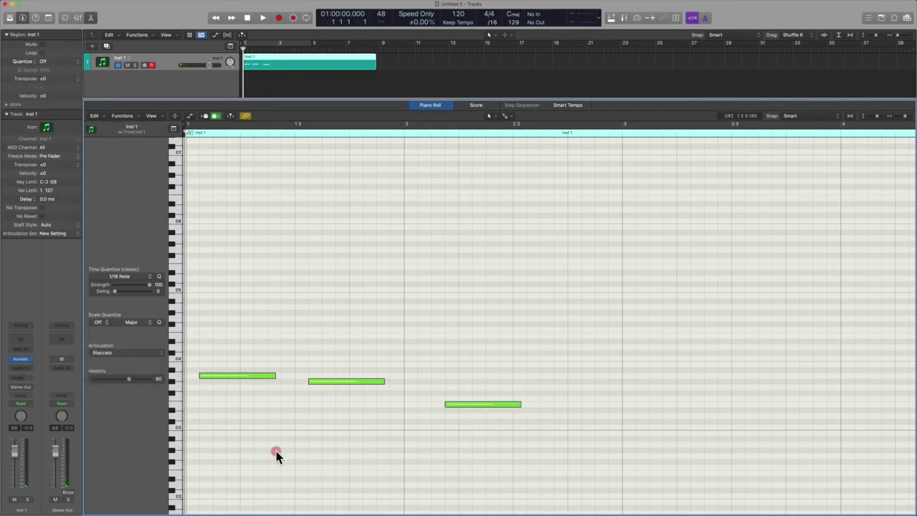
key(space)
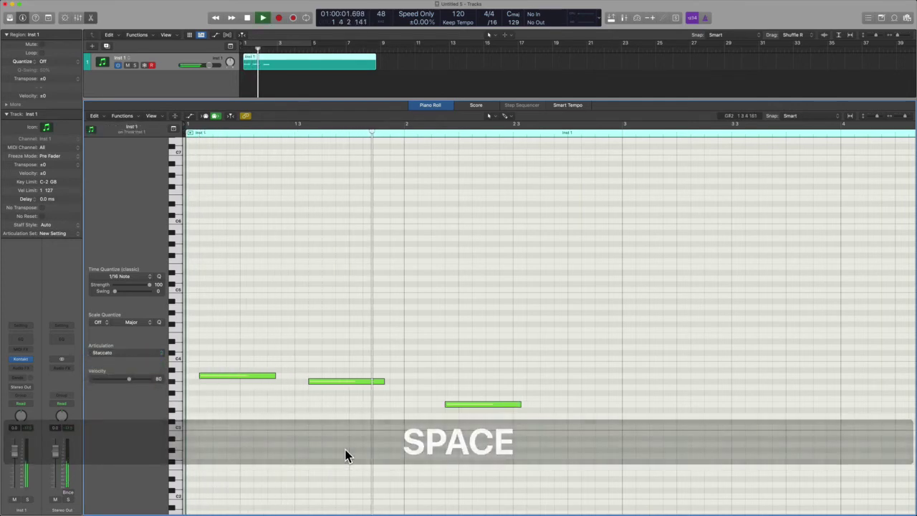
key(space)
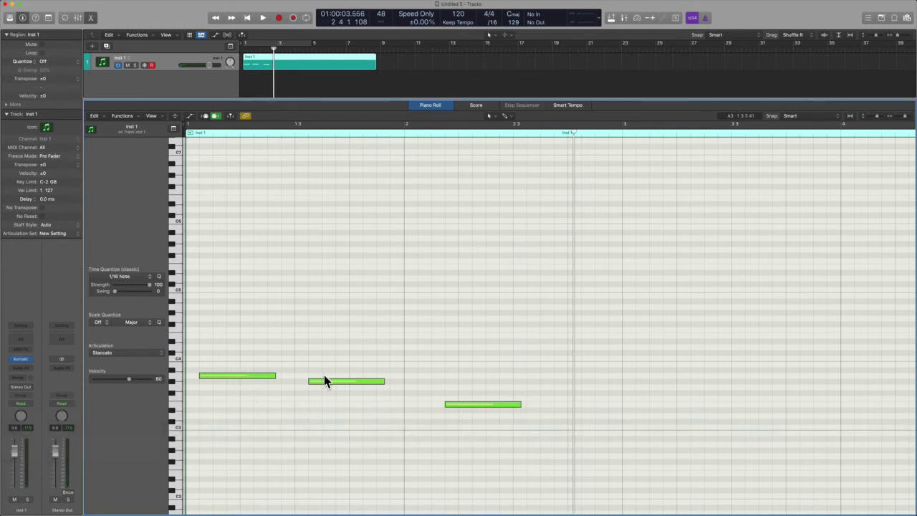
Step: Close the piano roll and open the track's articulation set editor, moved left
key(p)
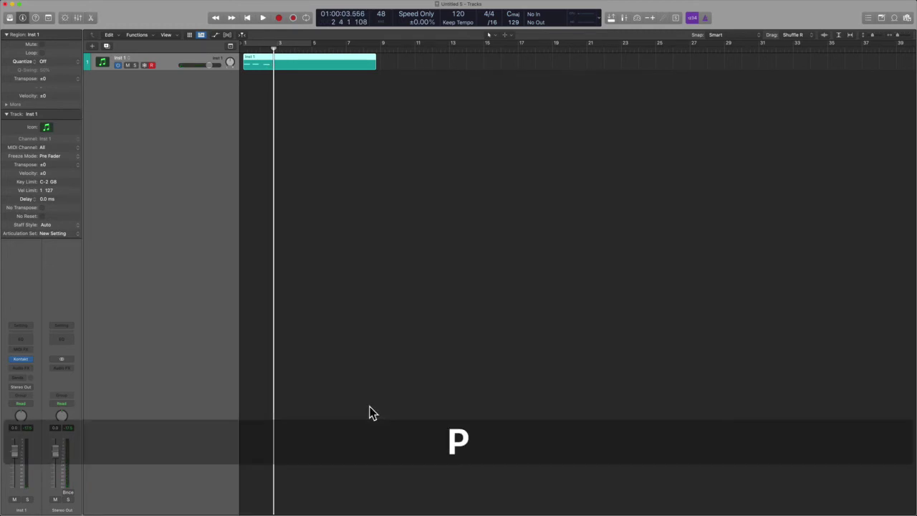
click(74, 234)
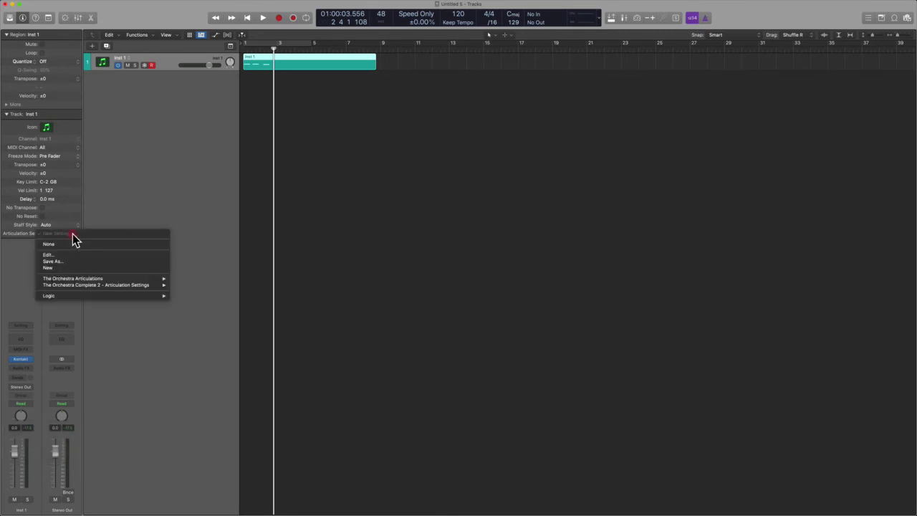
click(77, 255)
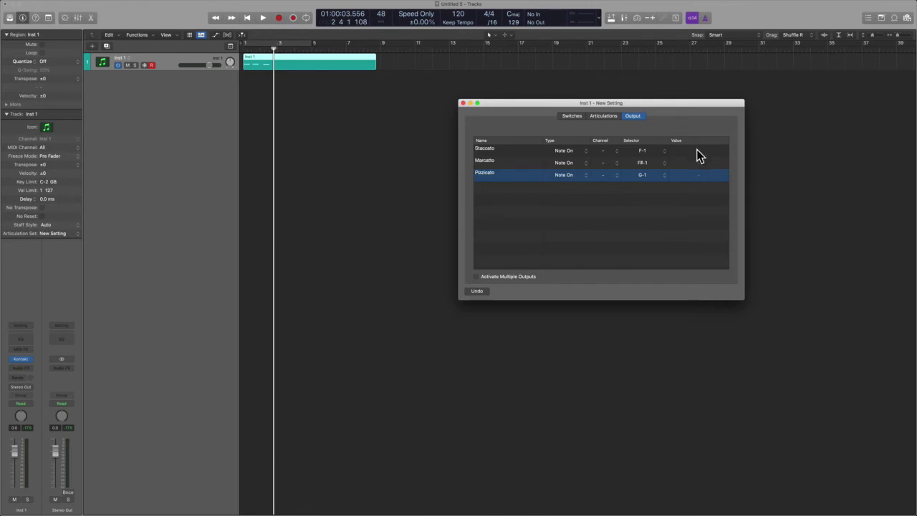
drag(674, 102, 490, 104)
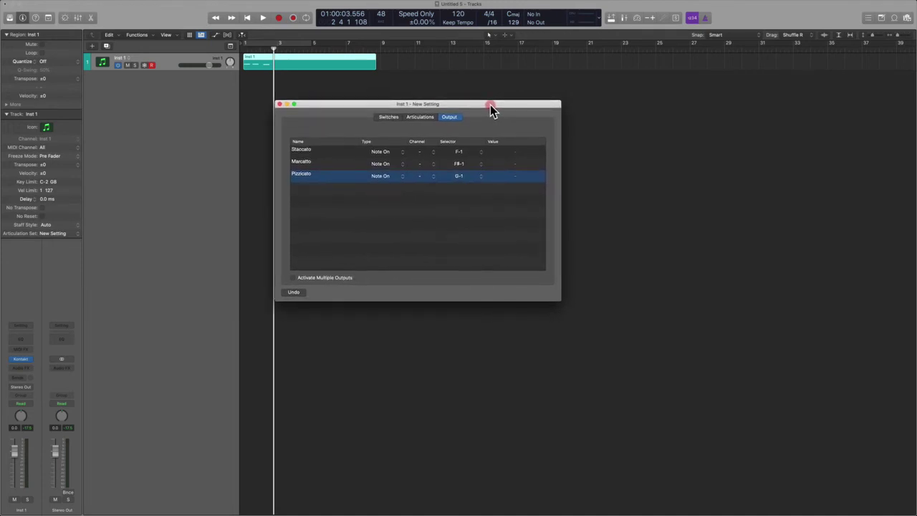
Step: Try changing the Staccato output value, then bring it back to 0
click(325, 150)
click(517, 152)
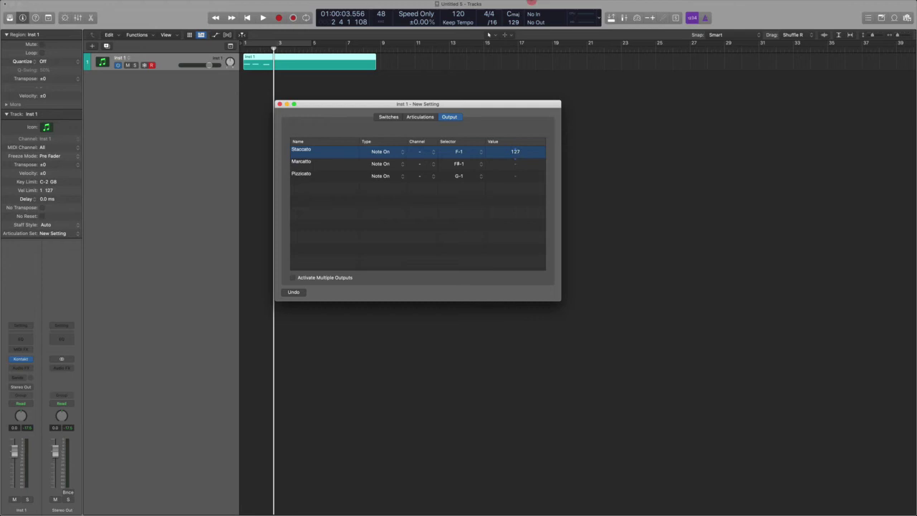
click(526, 152)
drag(516, 128, 518, 153)
drag(524, 158, 534, 248)
Step: Close the editor and save the articulation set as 'Cinematic Strings'
click(279, 104)
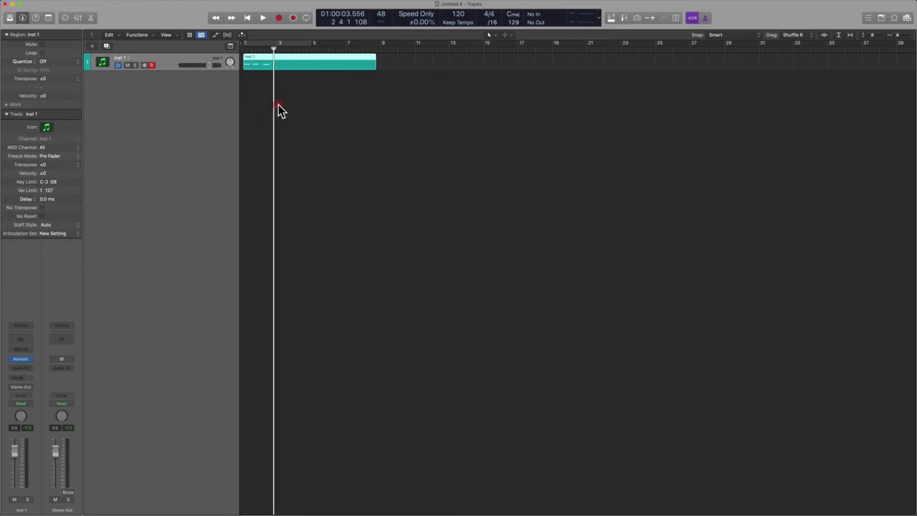
click(63, 234)
key(Left)
key(alt+shift+Right)
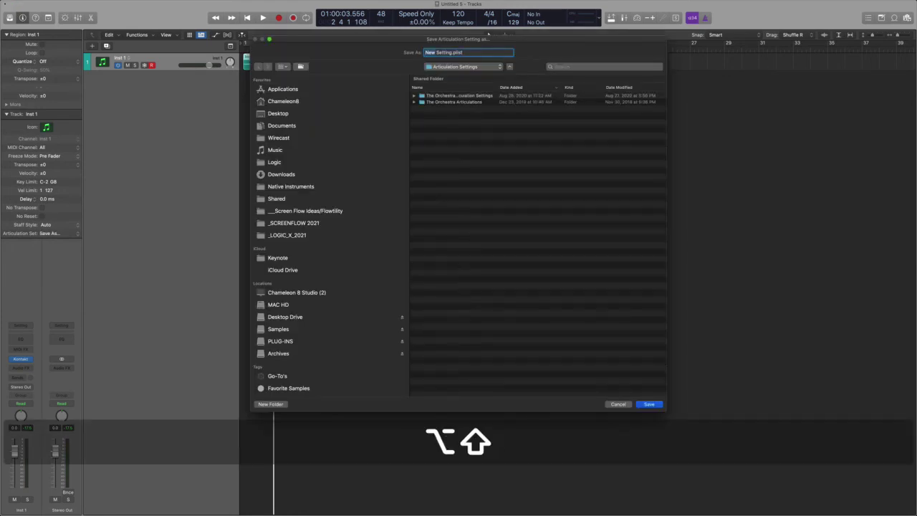
key(alt+shift+Right)
text(Cinematic)
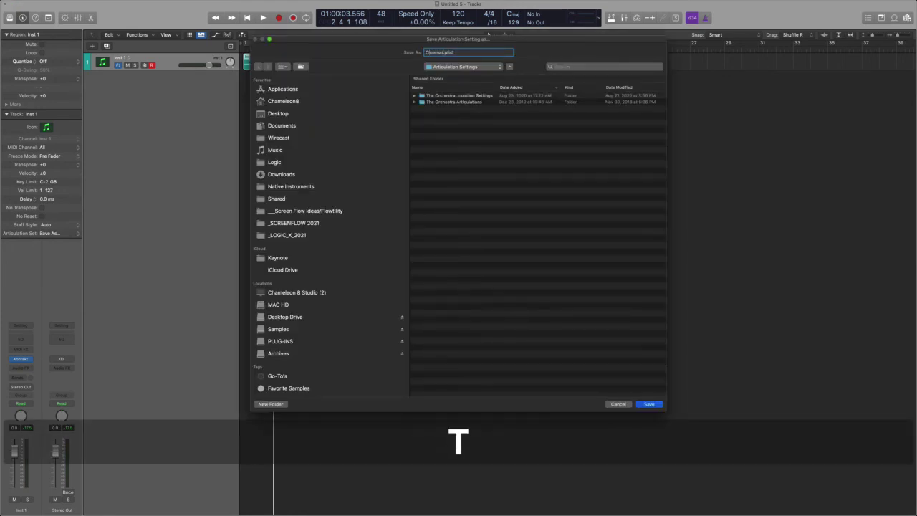
text( Strings)
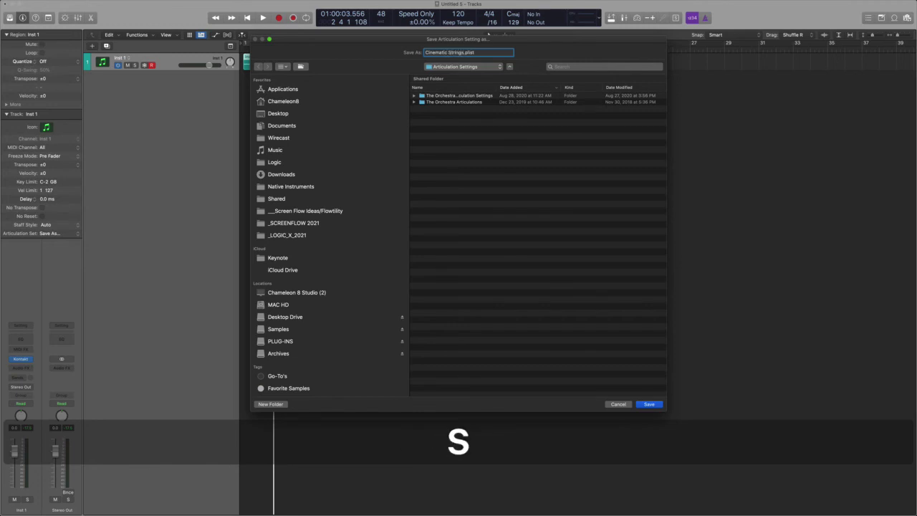
key(Return)
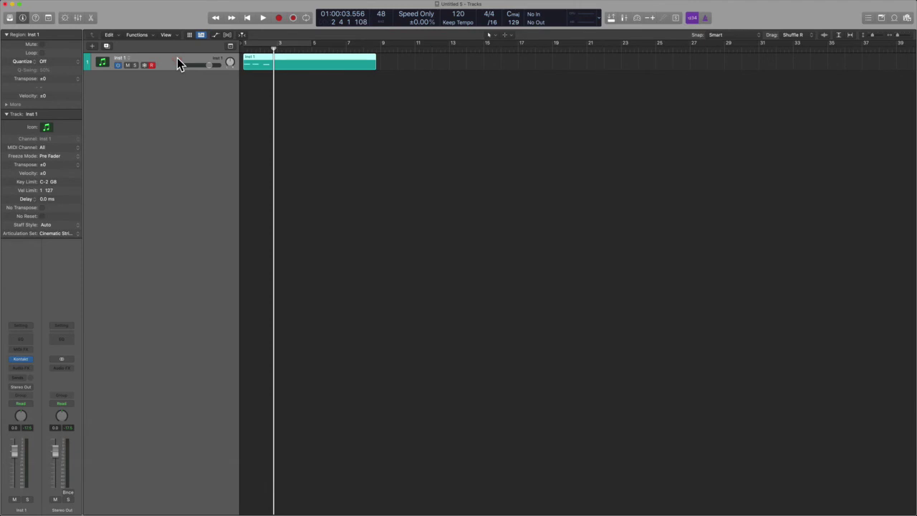
Step: Create a new Kontakt instrument track and load Cinematic Strings Full Ensemble
key(alt+super+n)
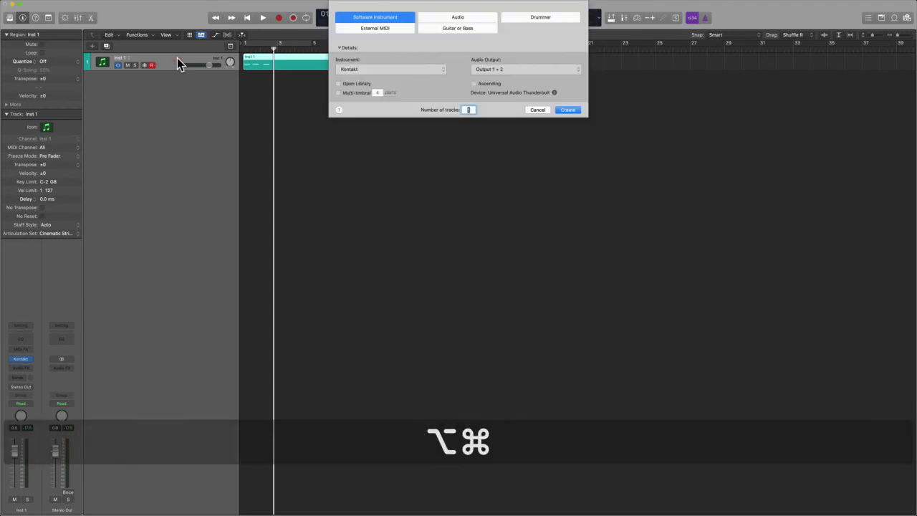
key(Return)
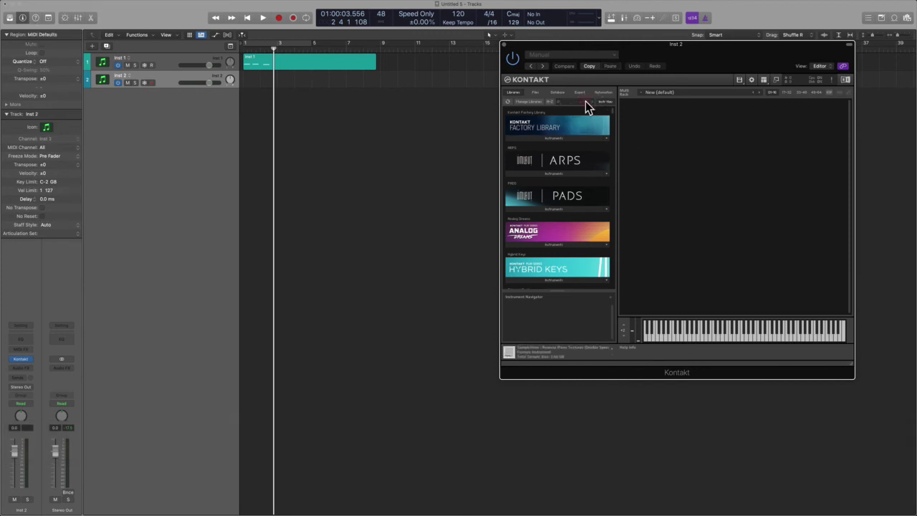
text(cine)
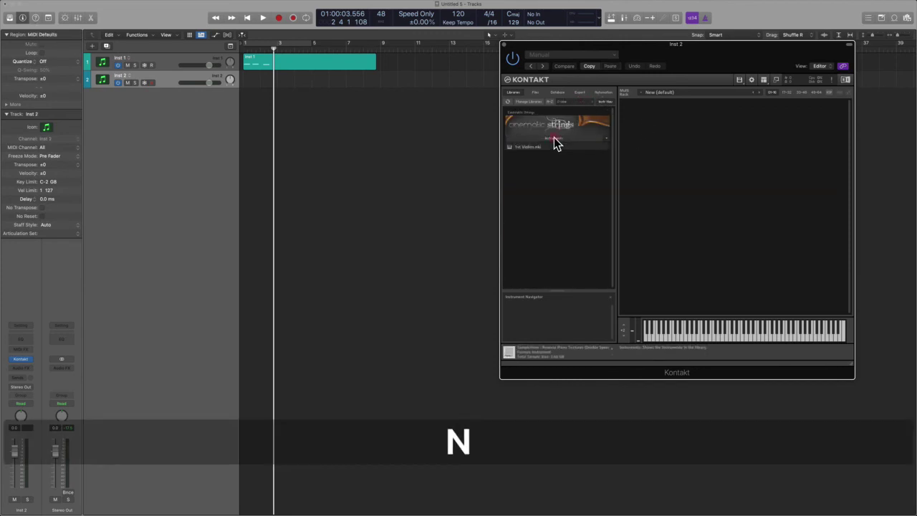
click(556, 139)
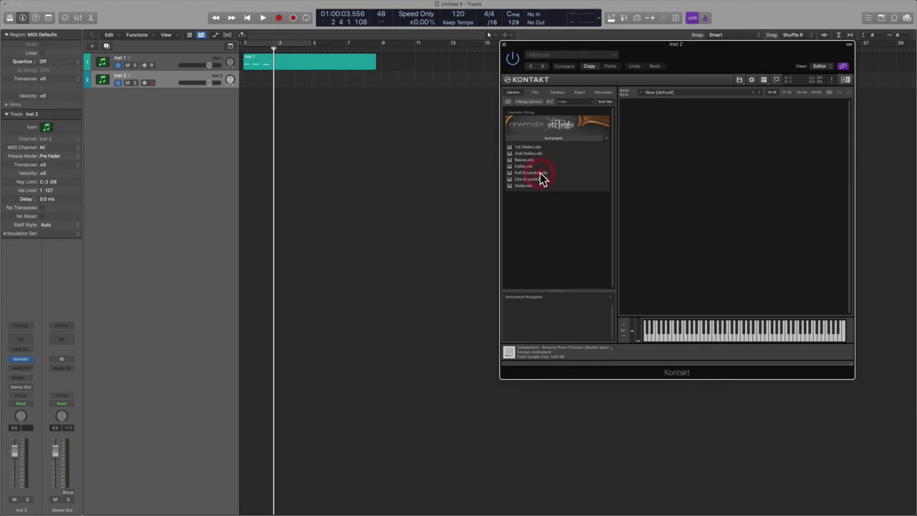
double_click(539, 175)
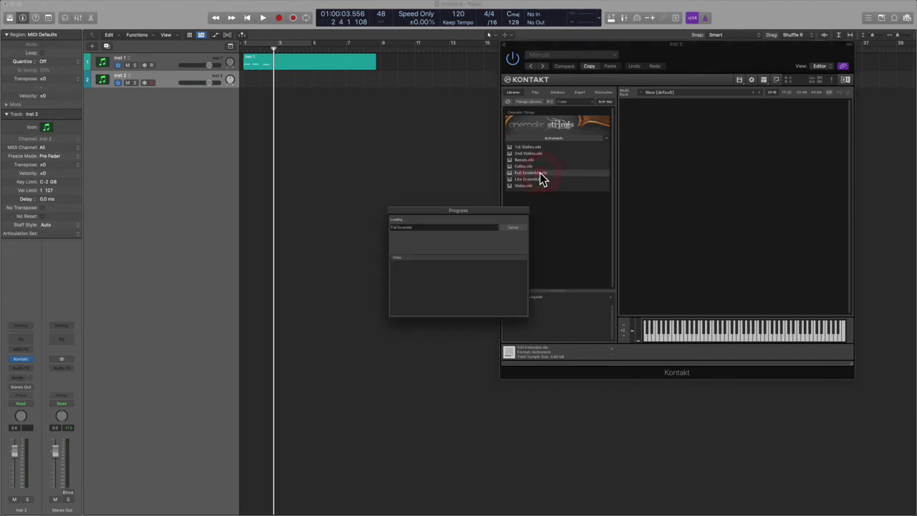
Step: Assign the Cinematic Strings articulation set to Inst 2
click(70, 236)
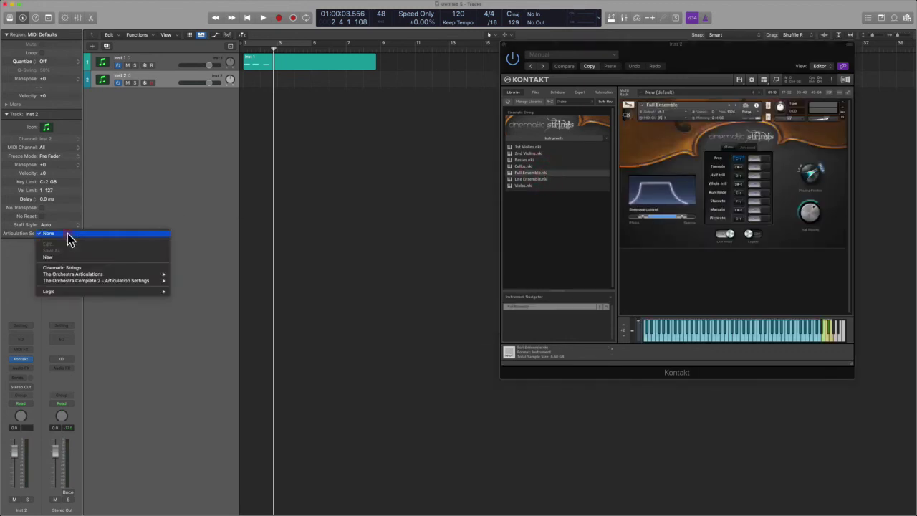
click(139, 267)
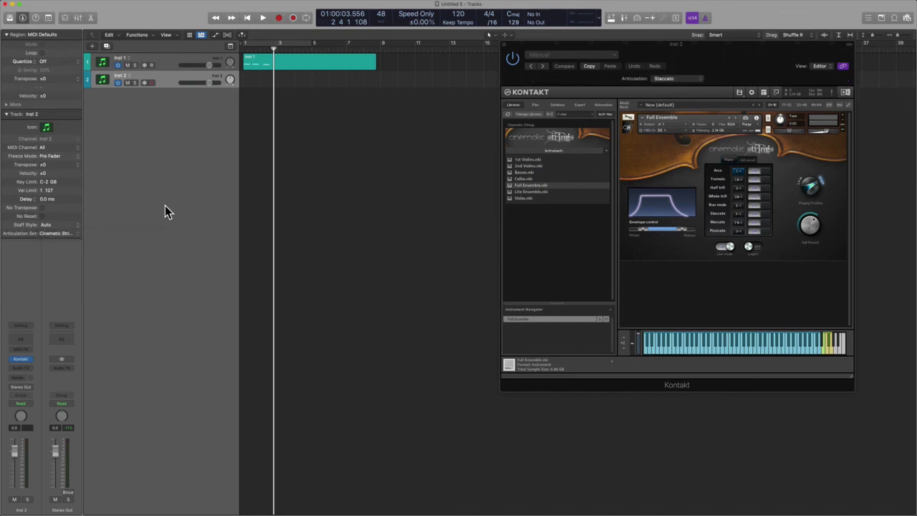
right_click(243, 83)
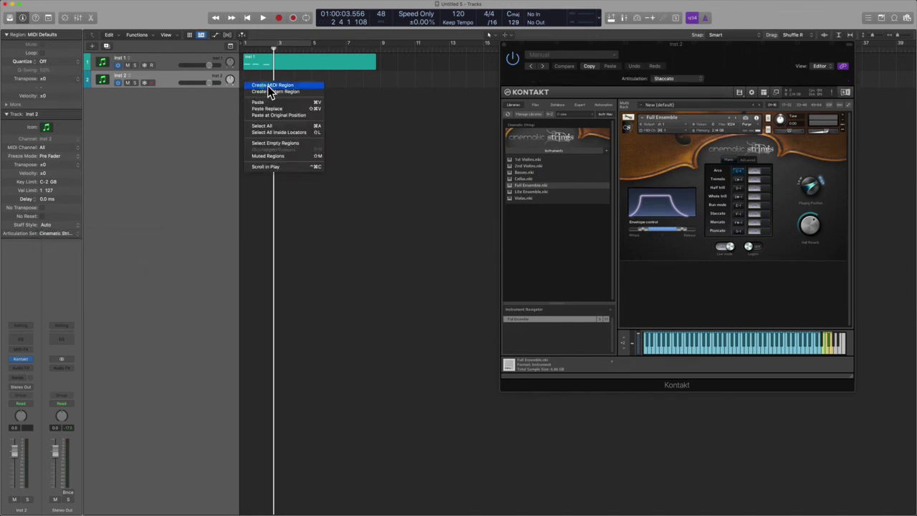
Step: Create a MIDI region on Inst 2 to bar 9 and add two notes, moving C3 later
click(270, 86)
drag(261, 81, 375, 85)
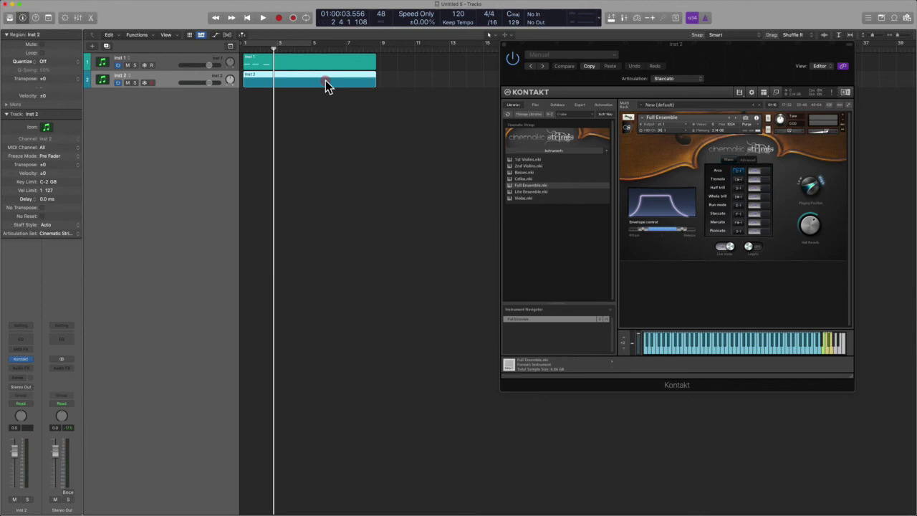
double_click(325, 82)
right_click(242, 344)
click(260, 349)
right_click(318, 322)
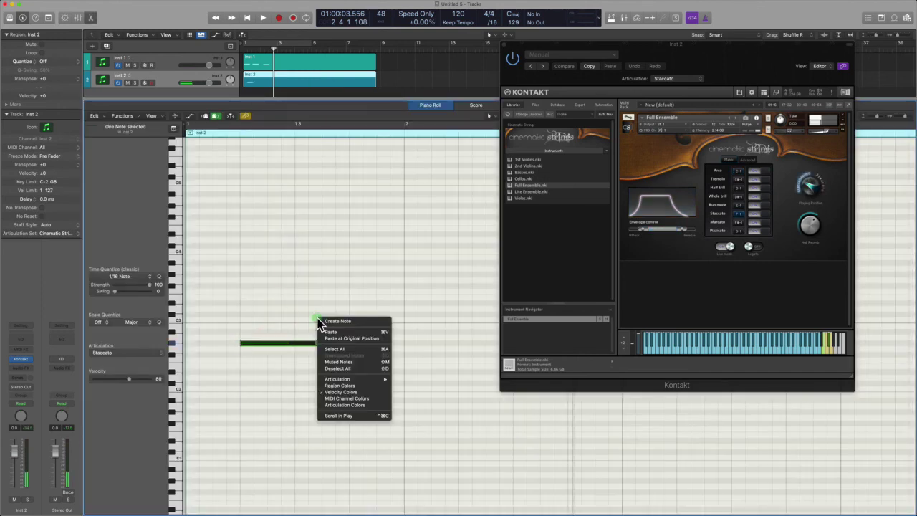
click(373, 322)
drag(349, 323, 433, 322)
Step: Set the first note's articulation to Marcatto and the C3 note's to Pizzicato
drag(343, 390, 288, 344)
click(146, 353)
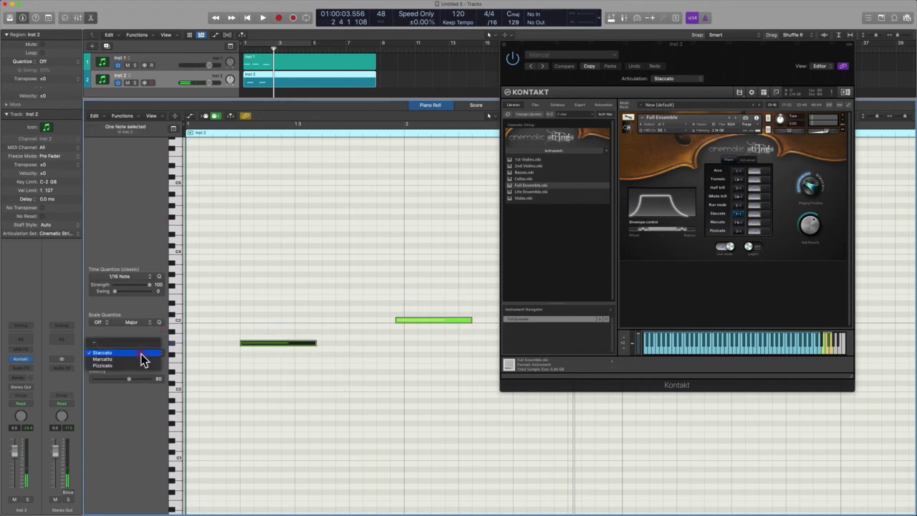
click(141, 355)
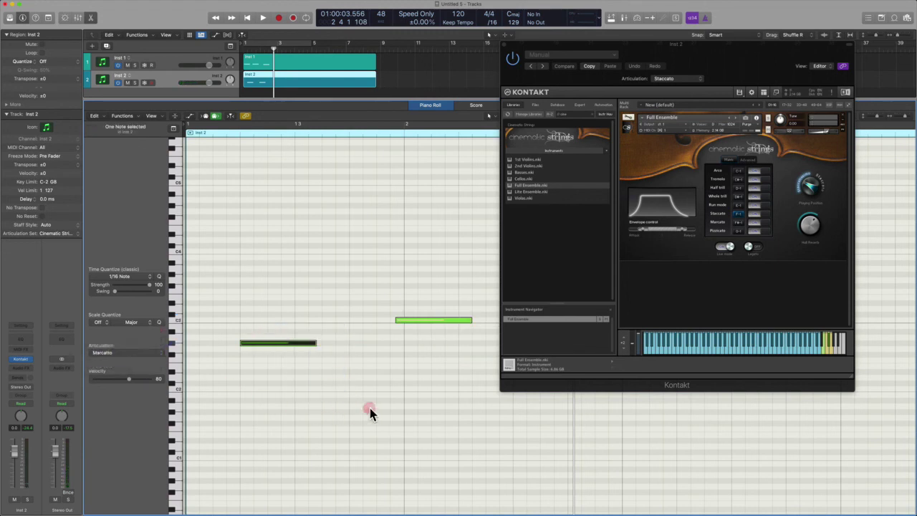
drag(370, 407, 455, 312)
click(126, 353)
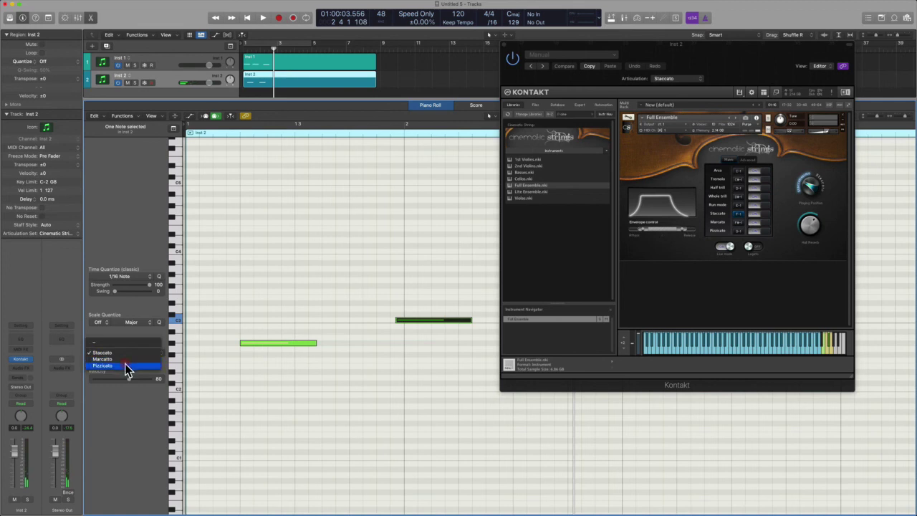
click(127, 367)
super+click(426, 320)
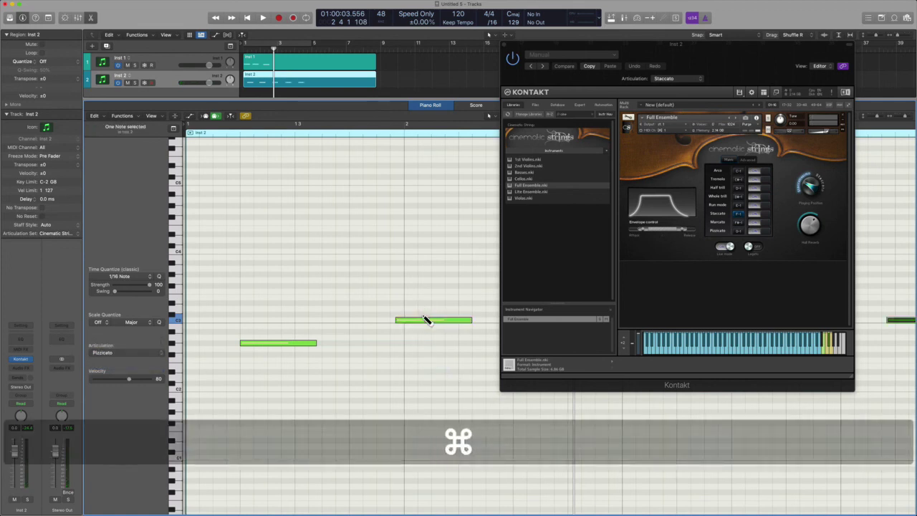
Step: Solo Inst 2 and play it back, hiding Kontakt and closing the piano roll
key(Return)
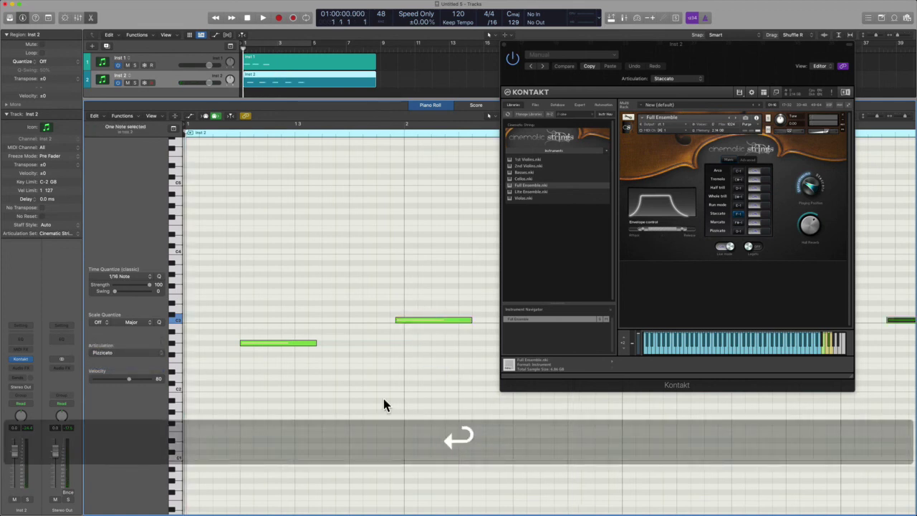
key(s)
key(space)
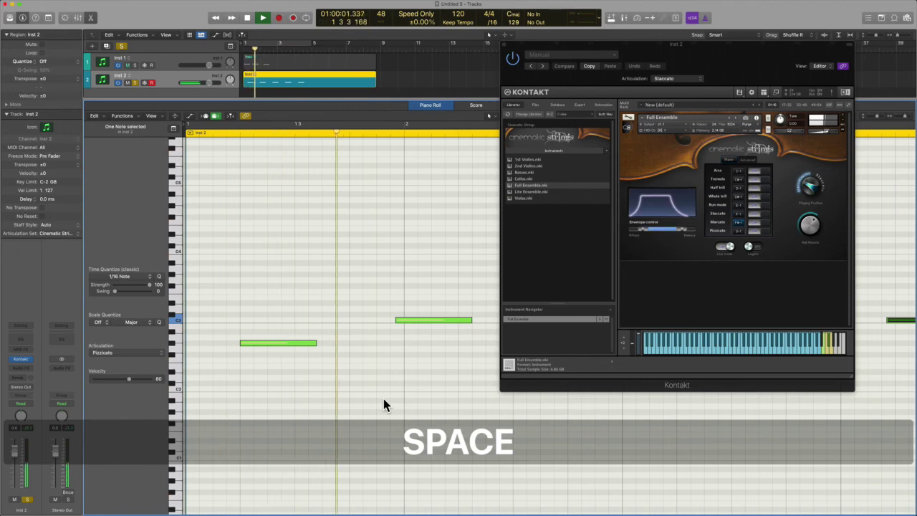
click(523, 392)
key(v)
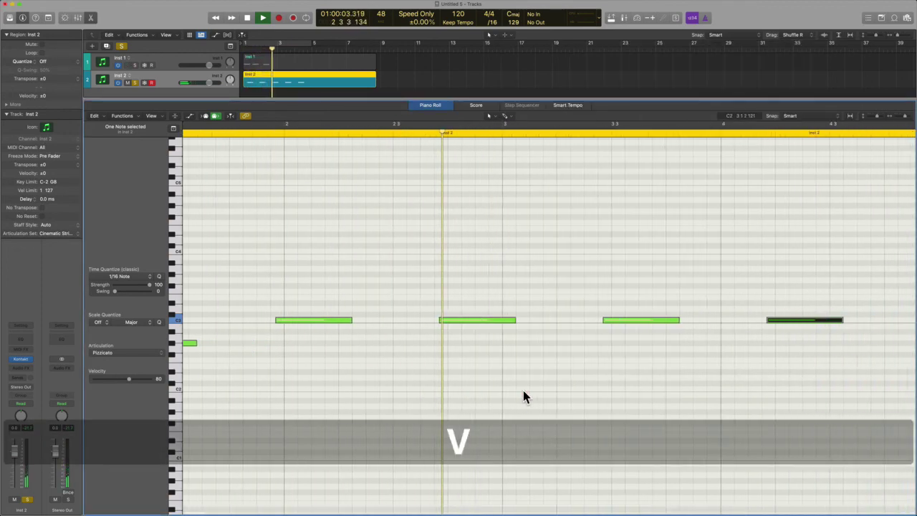
key(p)
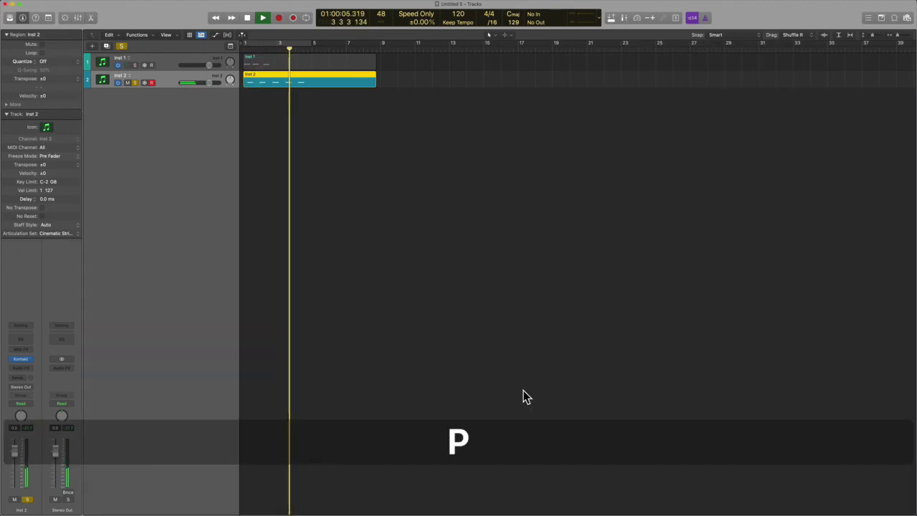
key(space)
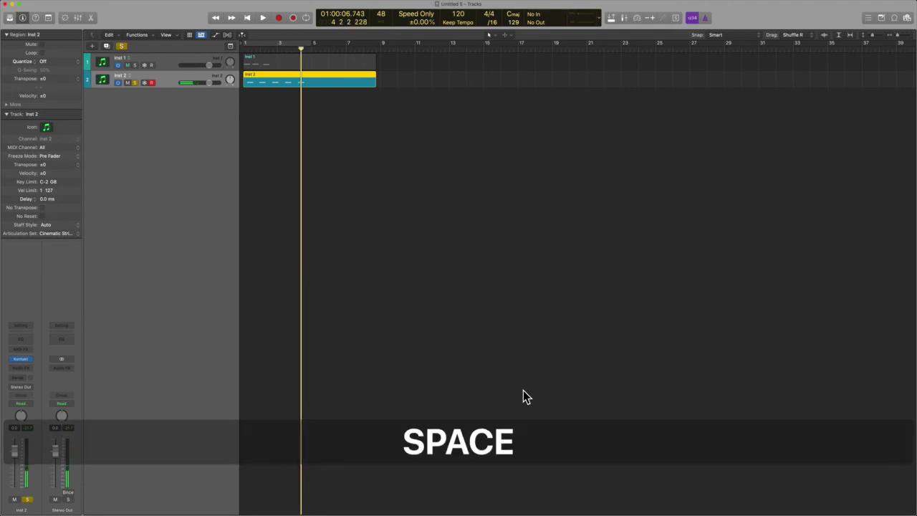